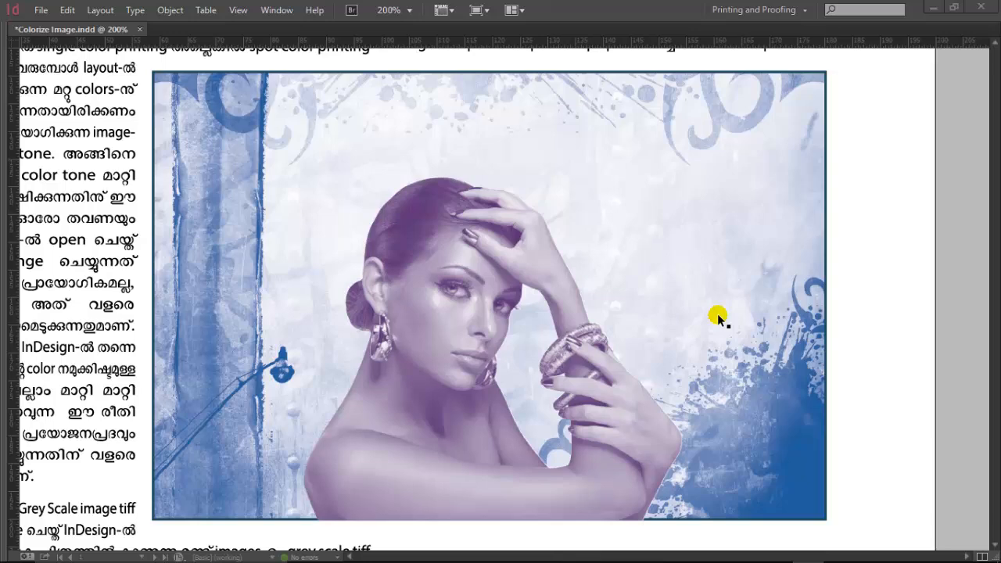
Show the hidden panels and select the background and model image frames in turn to inspect them
{"action": "key", "text": "ctrl+0"}
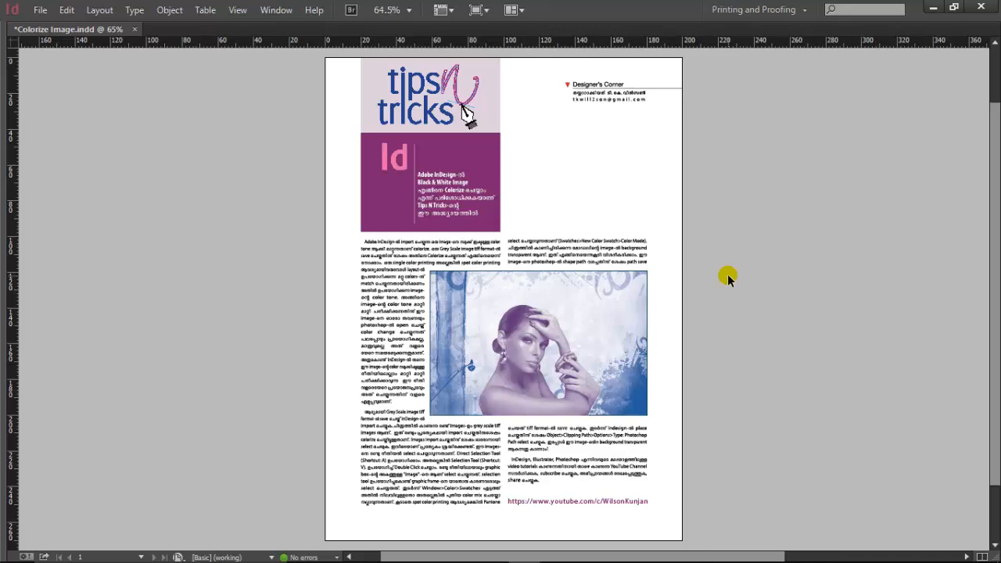
{"action": "key", "text": "ctrl+1"}
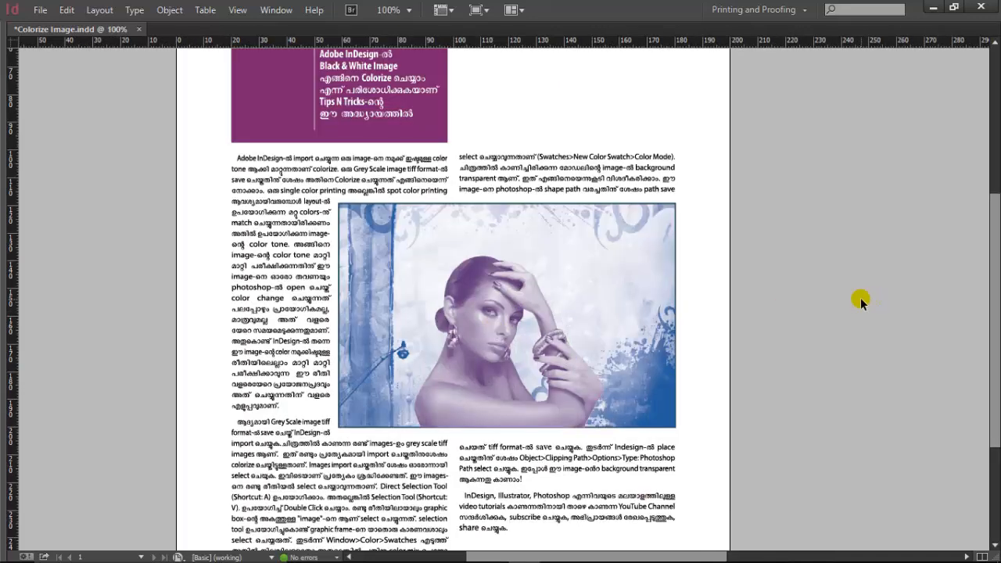
{"action": "key", "text": "Tab"}
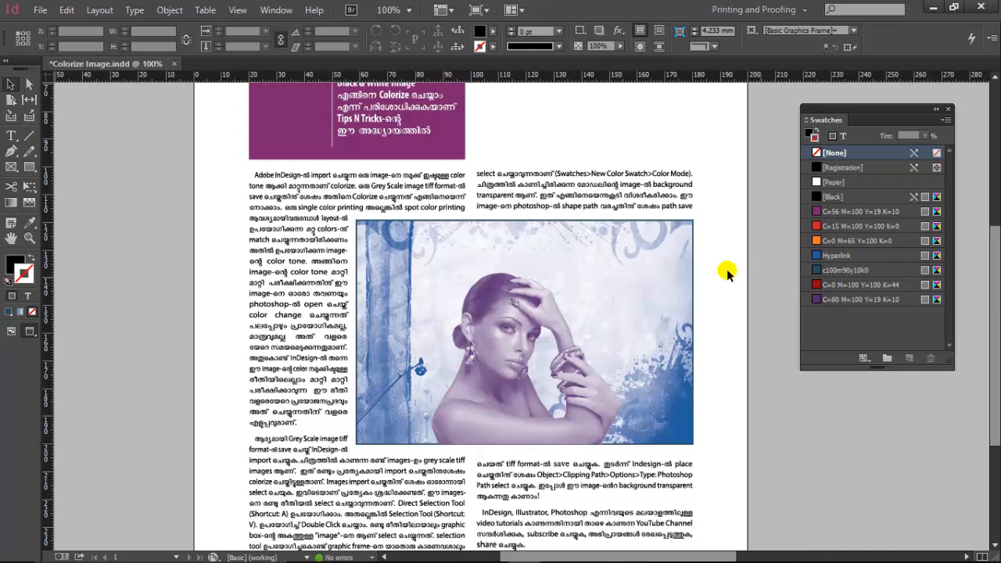
{"action": "left_click", "coordinate": [664, 266]}
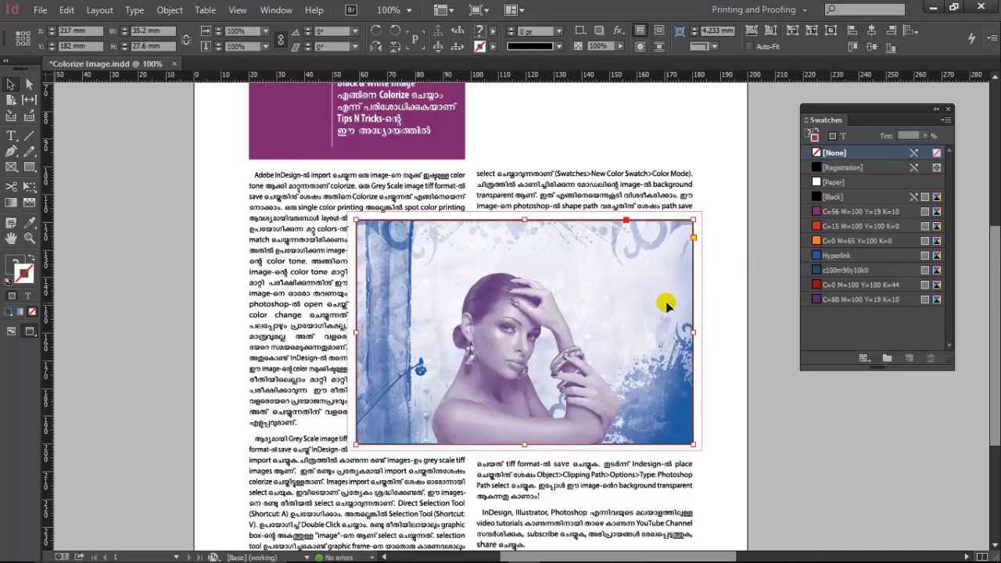
{"action": "left_click", "coordinate": [480, 338]}
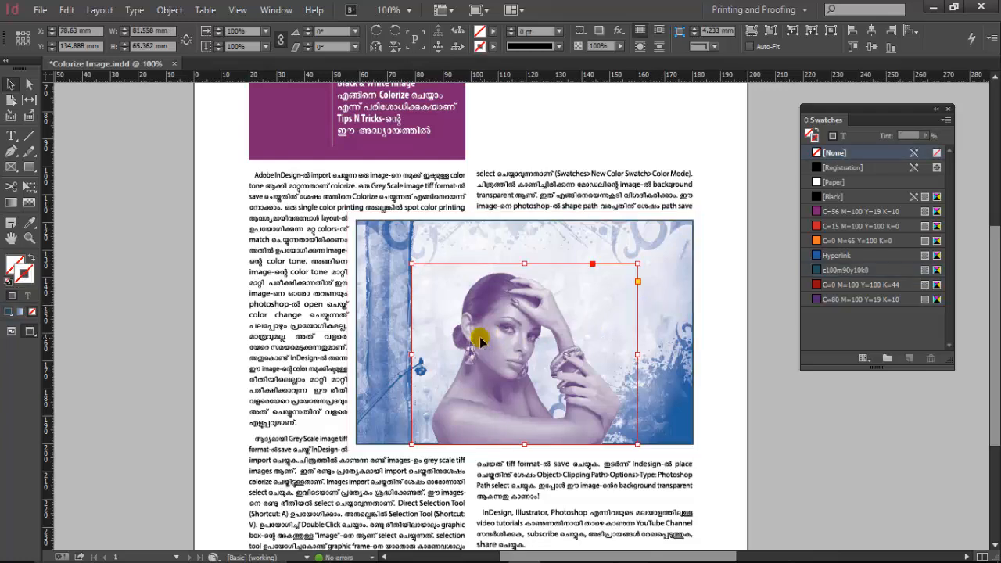
{"action": "left_click", "coordinate": [654, 249]}
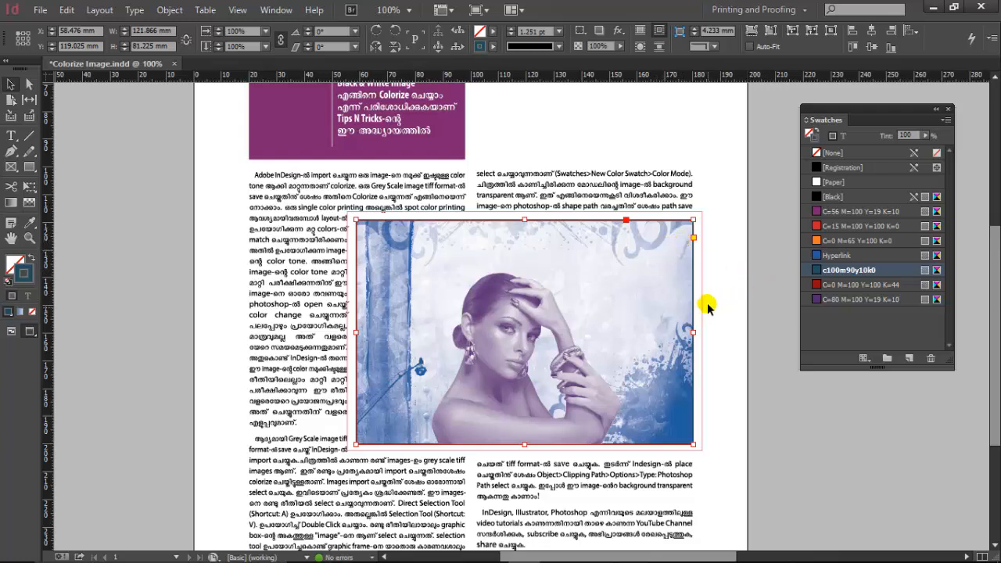
Examine the fill swatch of the background frame and of the image inside it
{"action": "left_click_drag", "start_coordinate": [850, 115], "coordinate": [831, 110]}
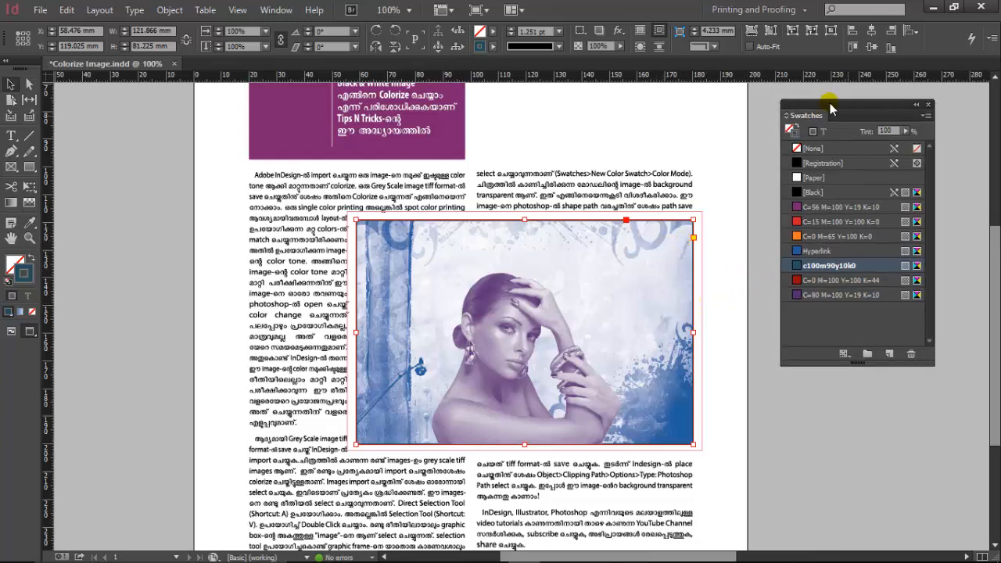
{"action": "left_click", "coordinate": [788, 130]}
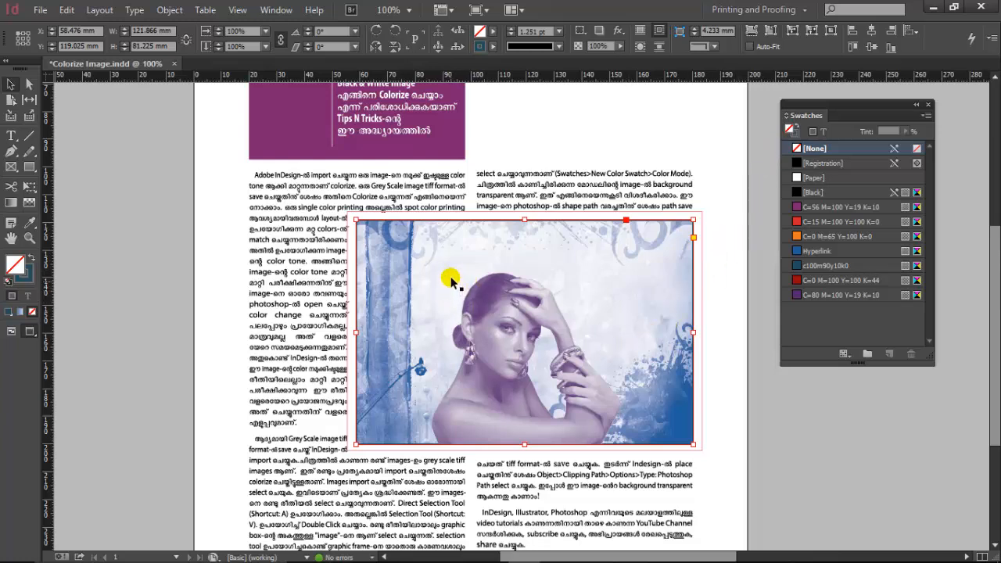
{"action": "double_click", "coordinate": [653, 260]}
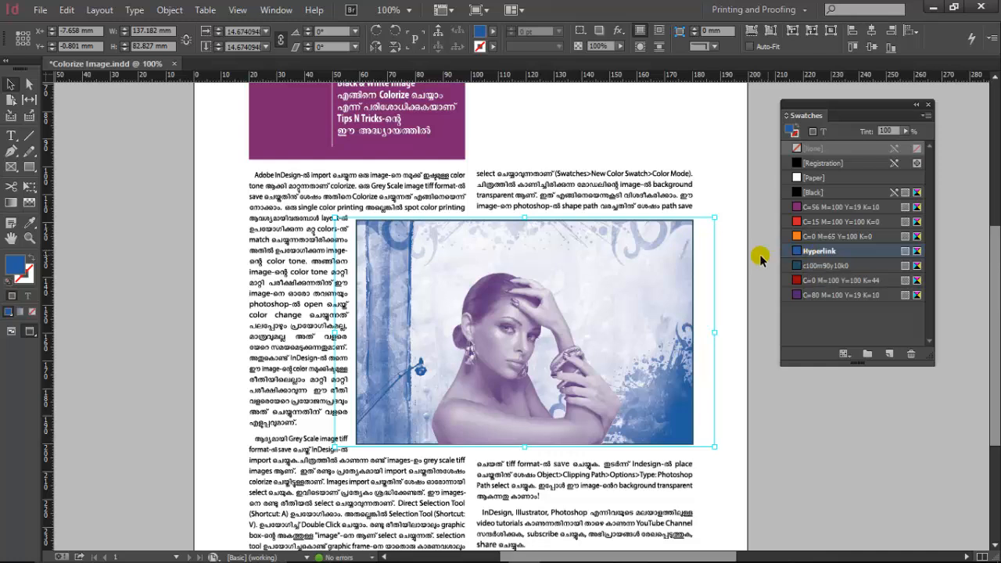
{"action": "left_click", "coordinate": [752, 303]}
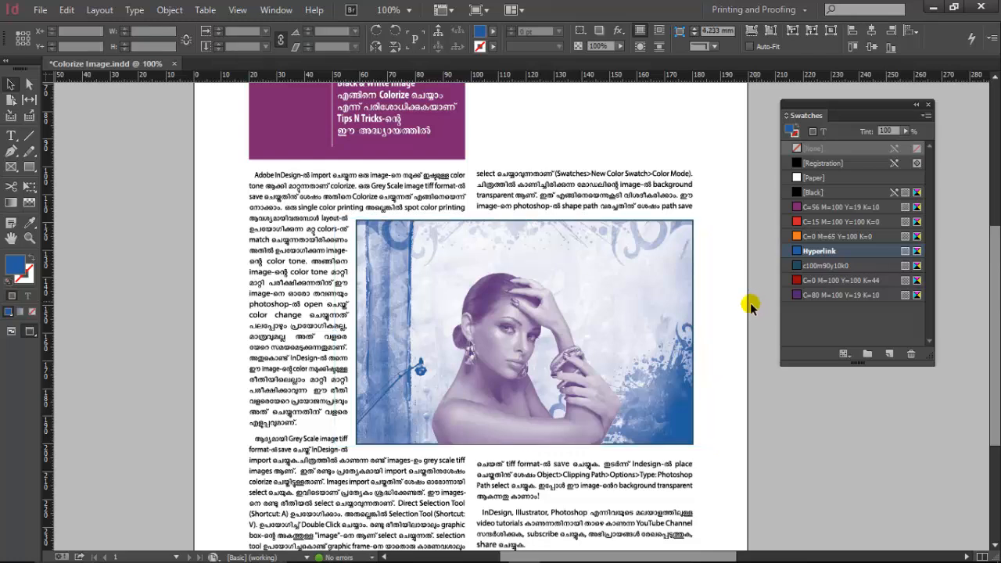
Examine the swatch applied to the model image, selecting it inside its frame with the Direct Selection tool
{"action": "left_click", "coordinate": [501, 340]}
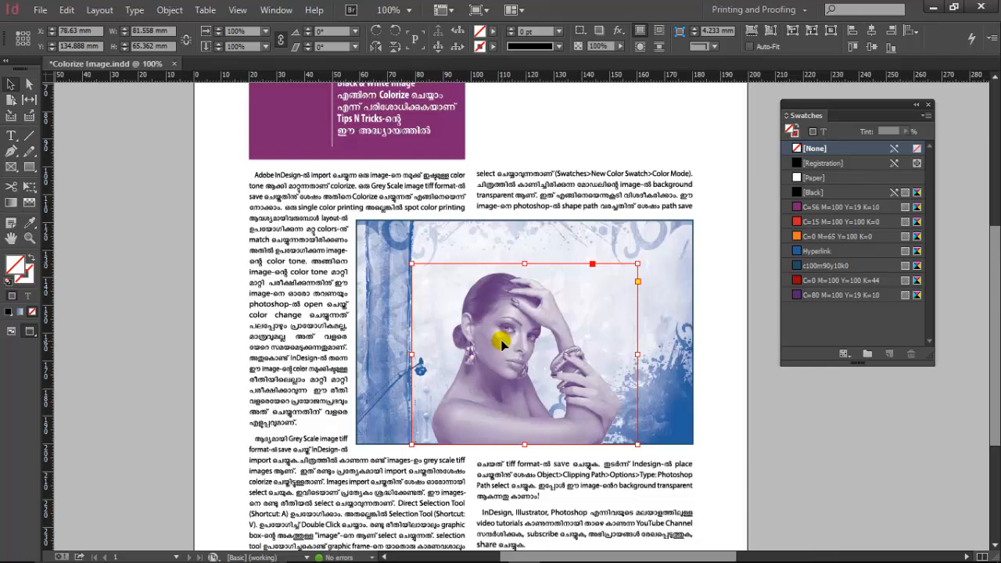
{"action": "double_click", "coordinate": [502, 341]}
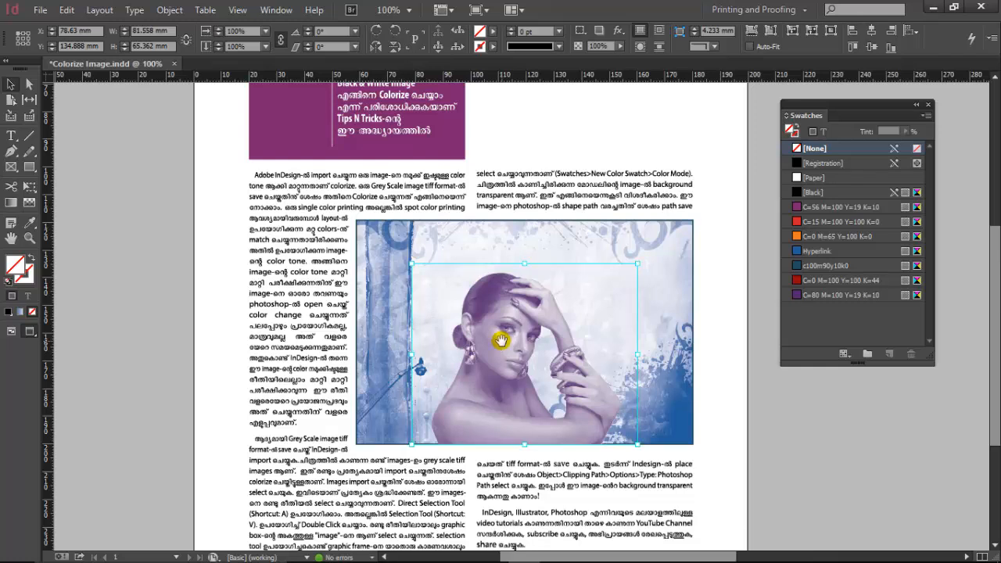
{"action": "left_click", "coordinate": [79, 133]}
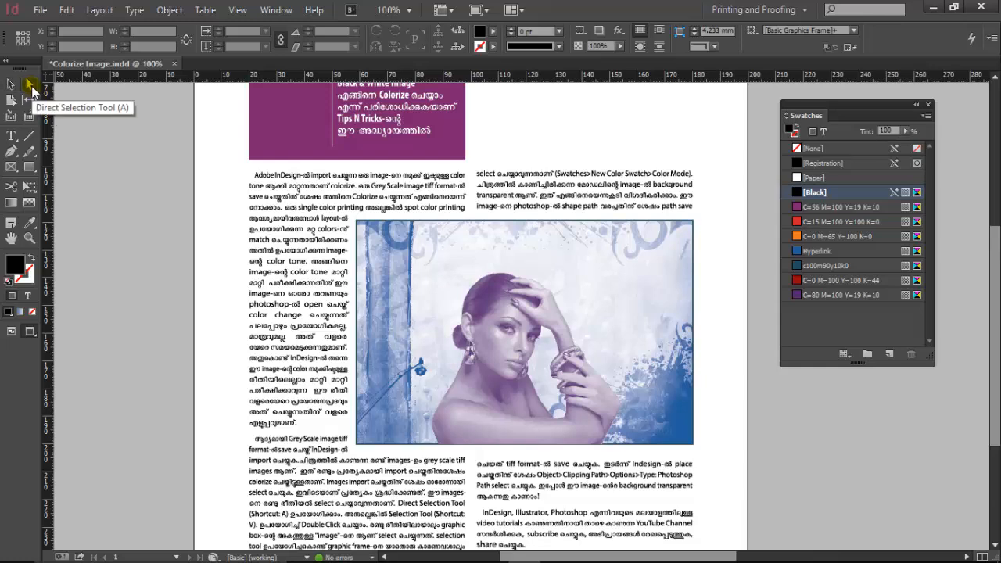
{"action": "left_click", "coordinate": [29, 85]}
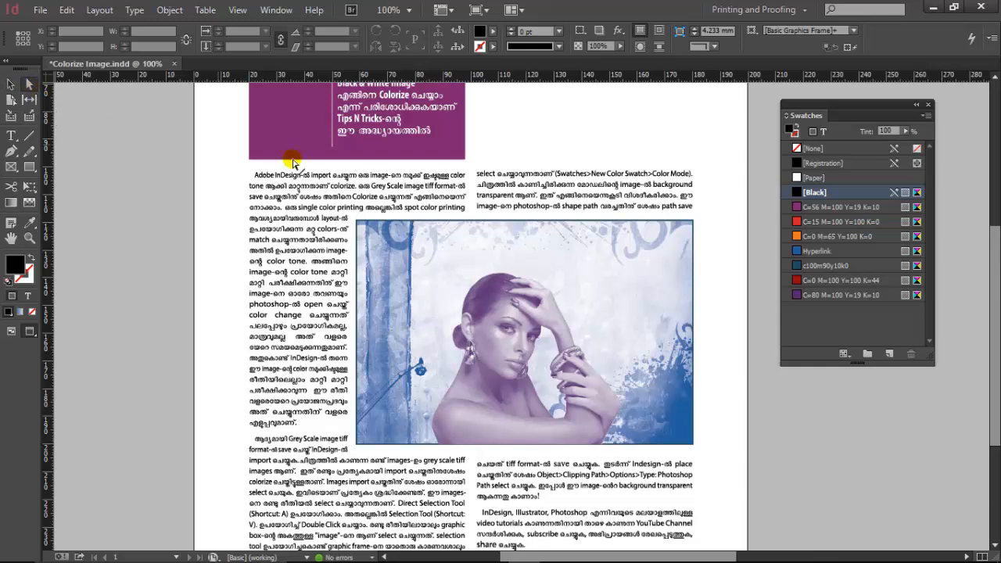
{"action": "left_click", "coordinate": [460, 328]}
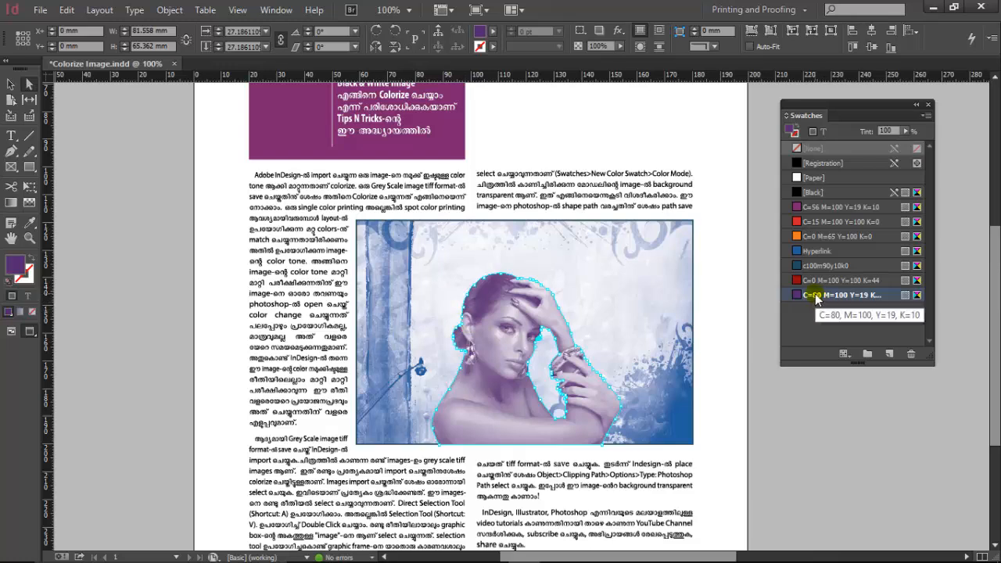
{"action": "left_click", "coordinate": [753, 247]}
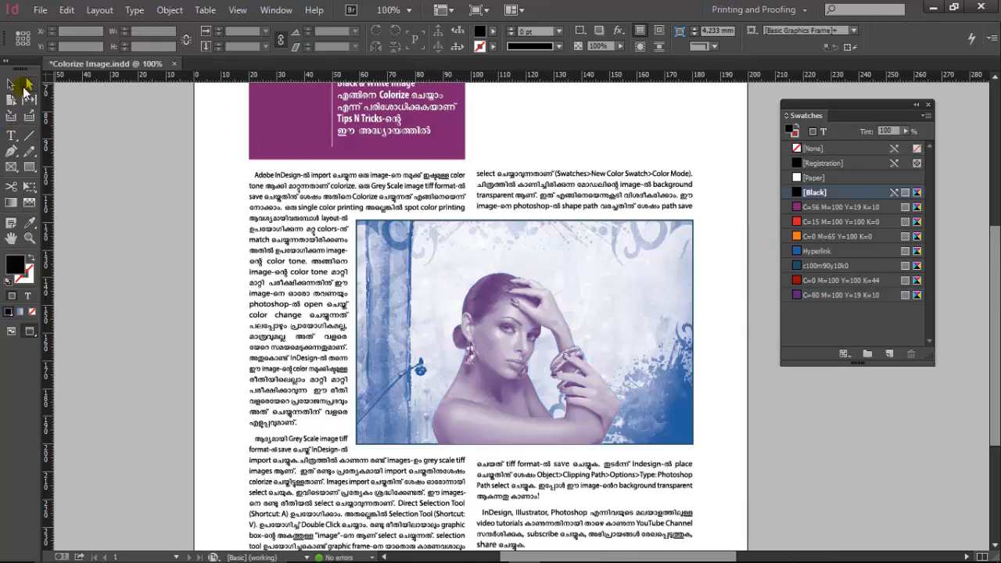
Open the background image in Photoshop to check its color mode, and close it without changes
{"action": "left_click", "coordinate": [606, 254]}
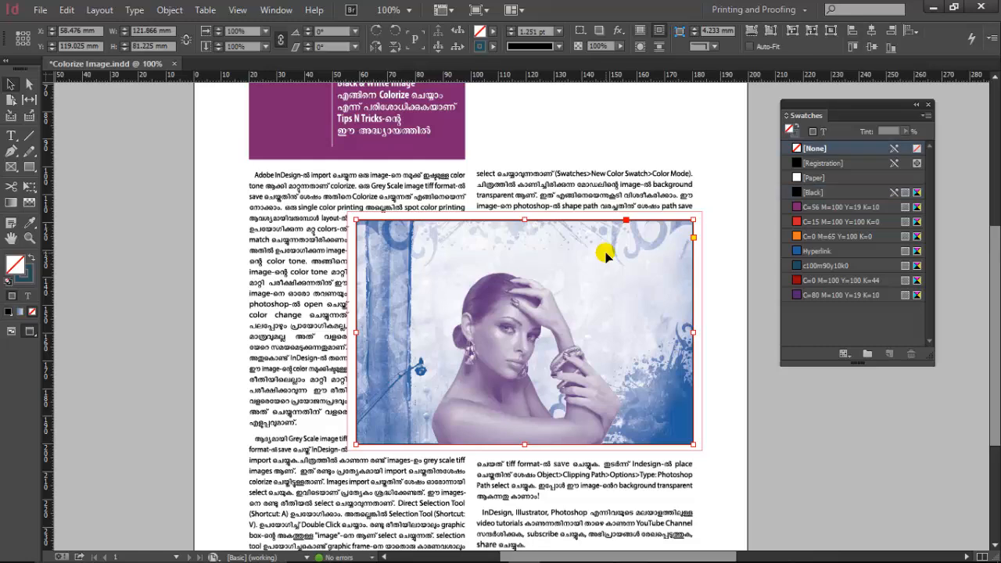
{"action": "right_click", "coordinate": [607, 254]}
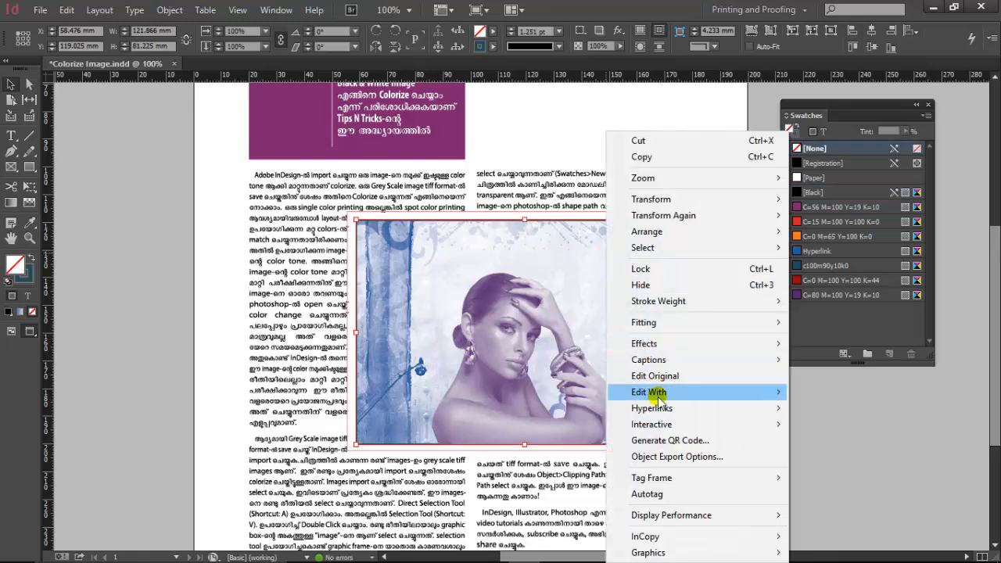
{"action": "mouse_move", "coordinate": [633, 391]}
{"action": "left_click", "coordinate": [846, 408]}
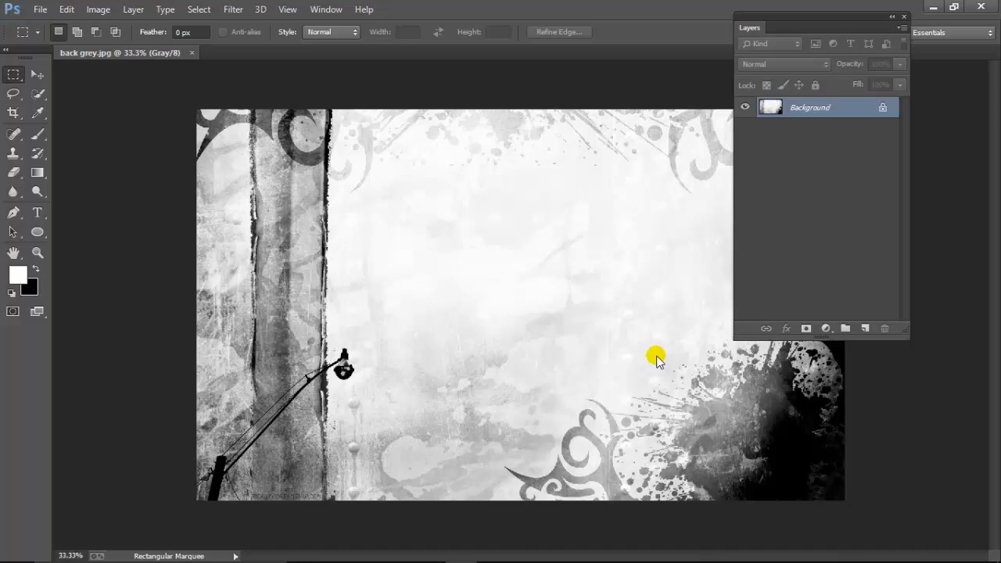
{"action": "key", "text": "ctrl+w"}
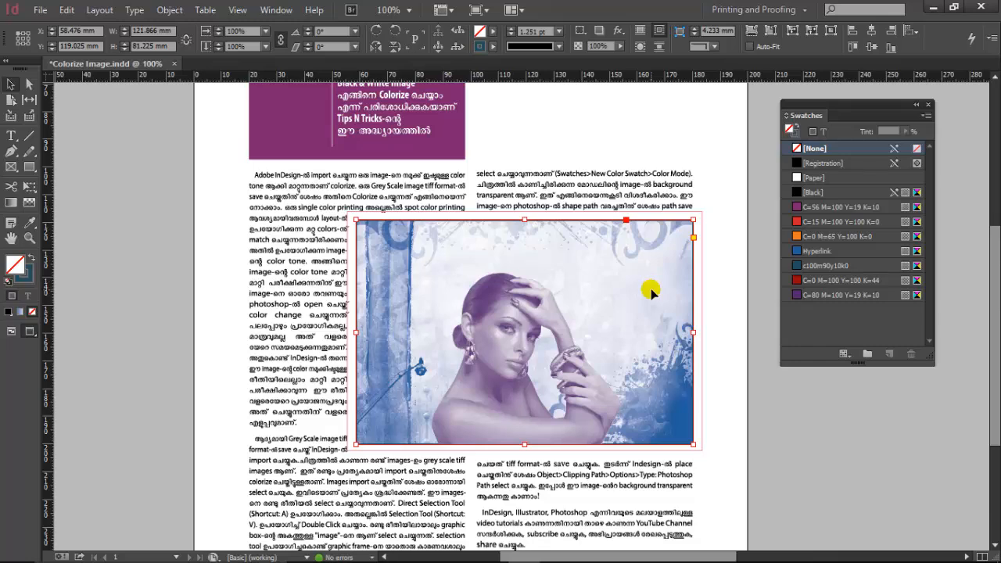
Open the model image in Photoshop to check its color mode and transparency, close it, and return to InDesign
{"action": "left_click", "coordinate": [854, 457]}
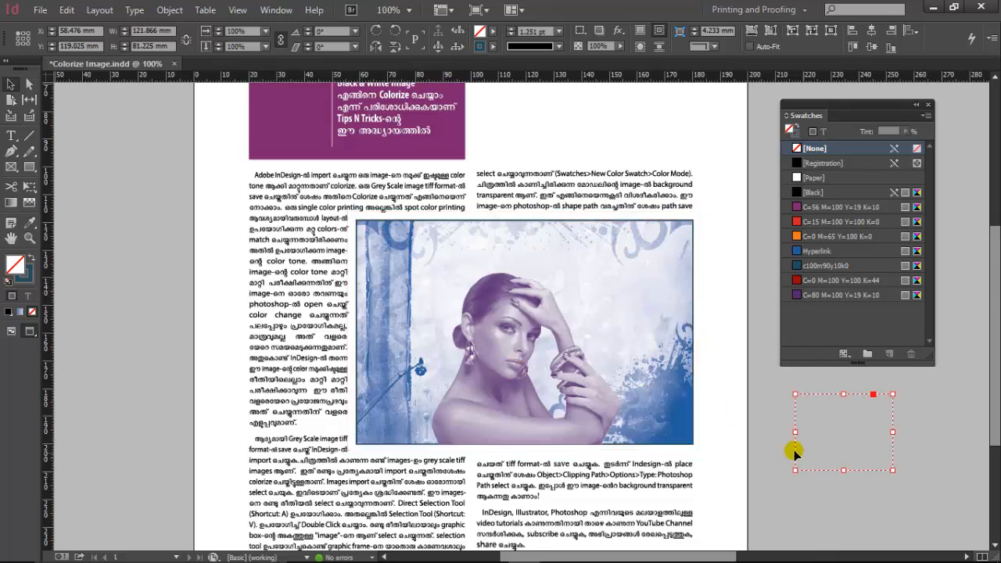
{"action": "left_click", "coordinate": [516, 348]}
{"action": "right_click", "coordinate": [512, 348]}
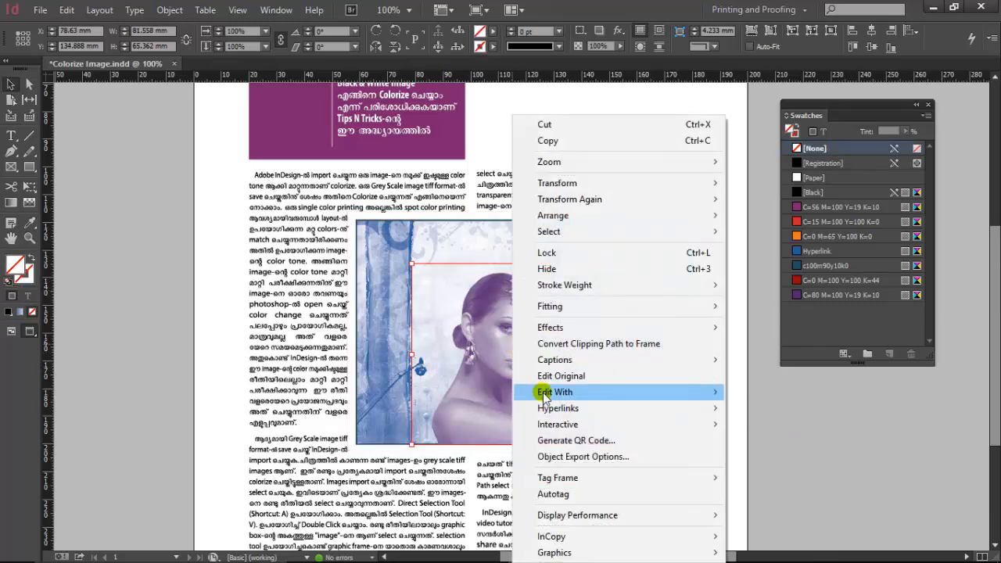
{"action": "mouse_move", "coordinate": [579, 392]}
{"action": "left_click", "coordinate": [798, 392]}
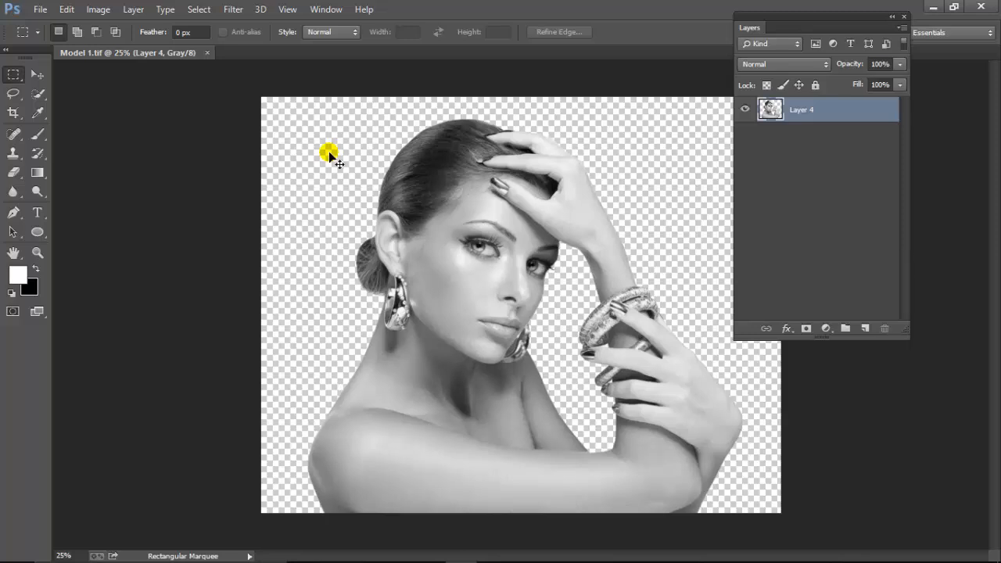
{"action": "key", "text": "ctrl+w"}
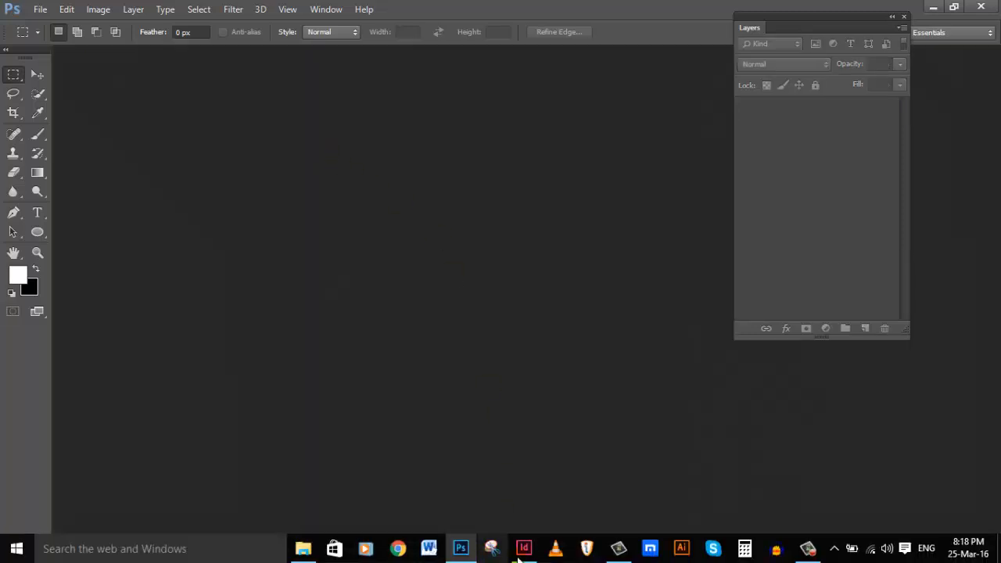
{"action": "left_click", "coordinate": [520, 551]}
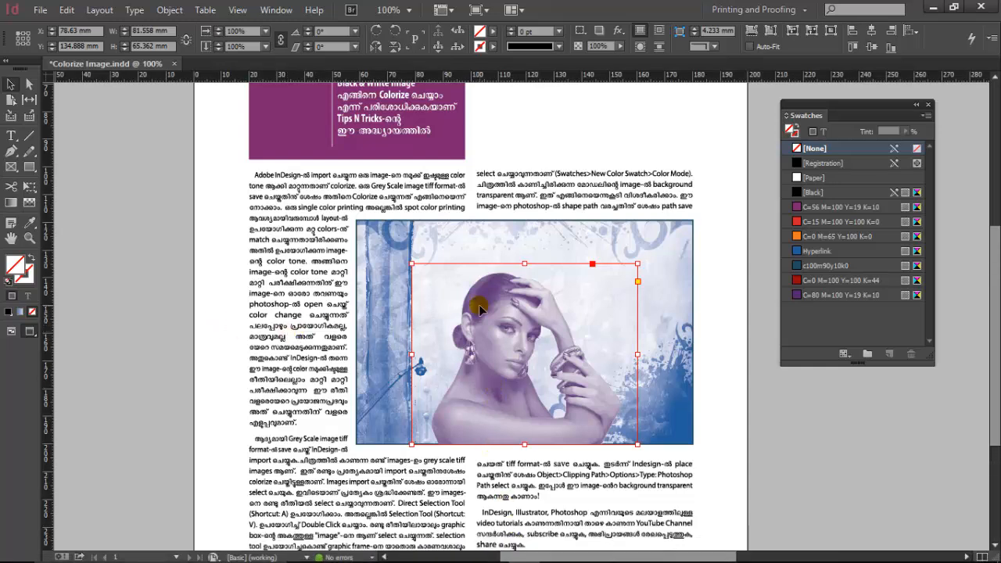
Delete the model image and the background image's content, keeping the empty bordered frame
{"action": "key", "text": "Delete"}
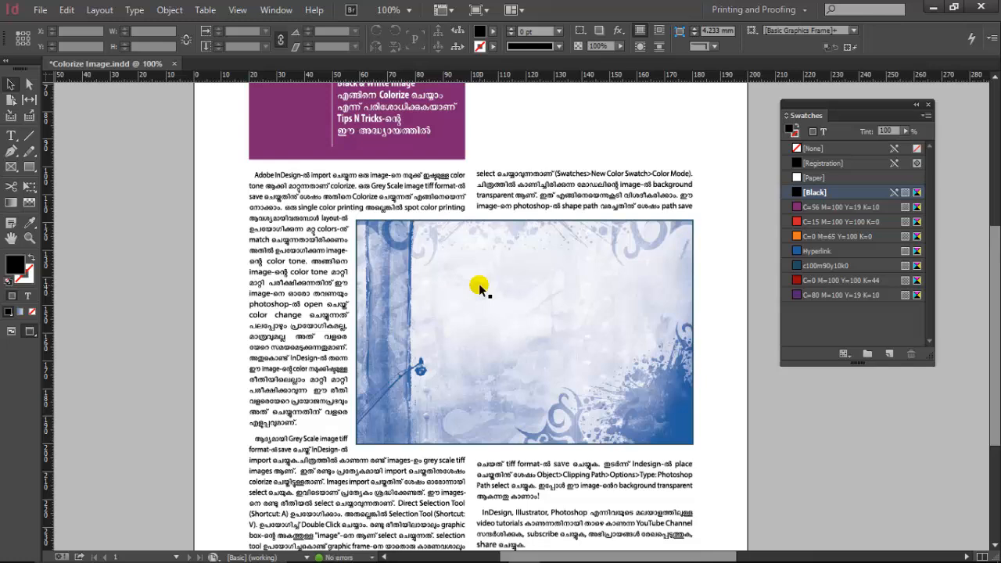
{"action": "left_click", "coordinate": [479, 286]}
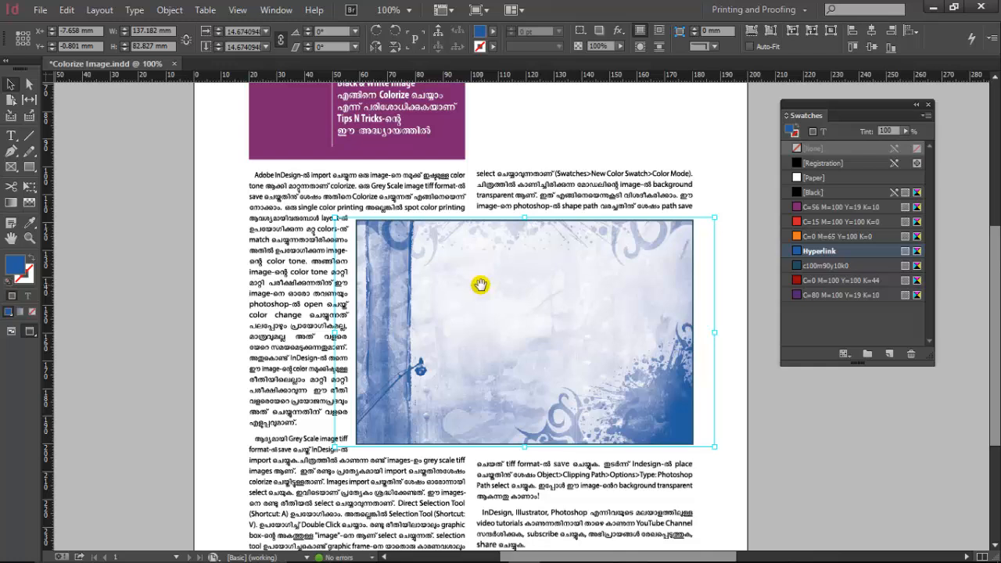
{"action": "key", "text": "Delete"}
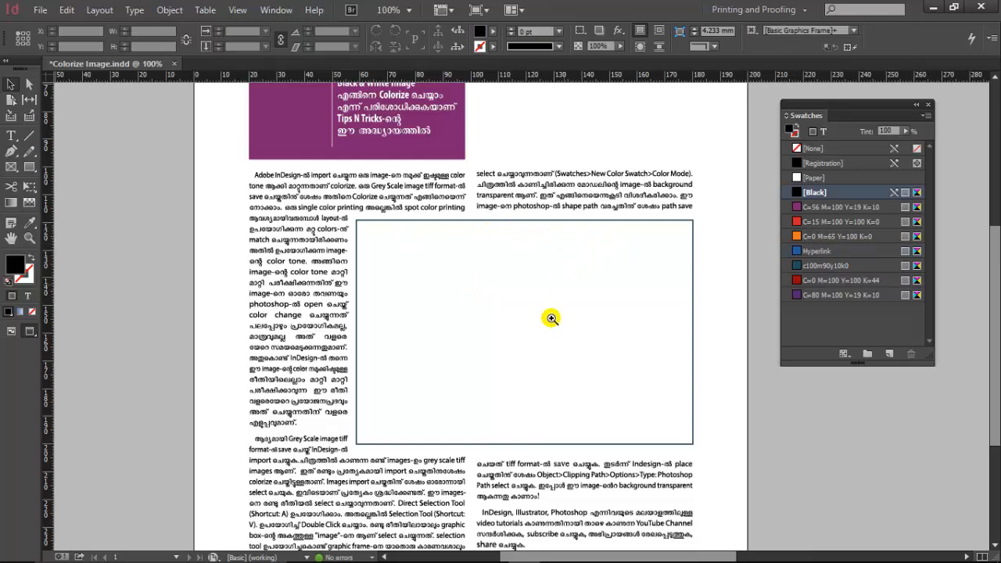
Place the file back grey.jpg into the empty bordered frame
{"action": "key", "text": "ctrl+equal"}
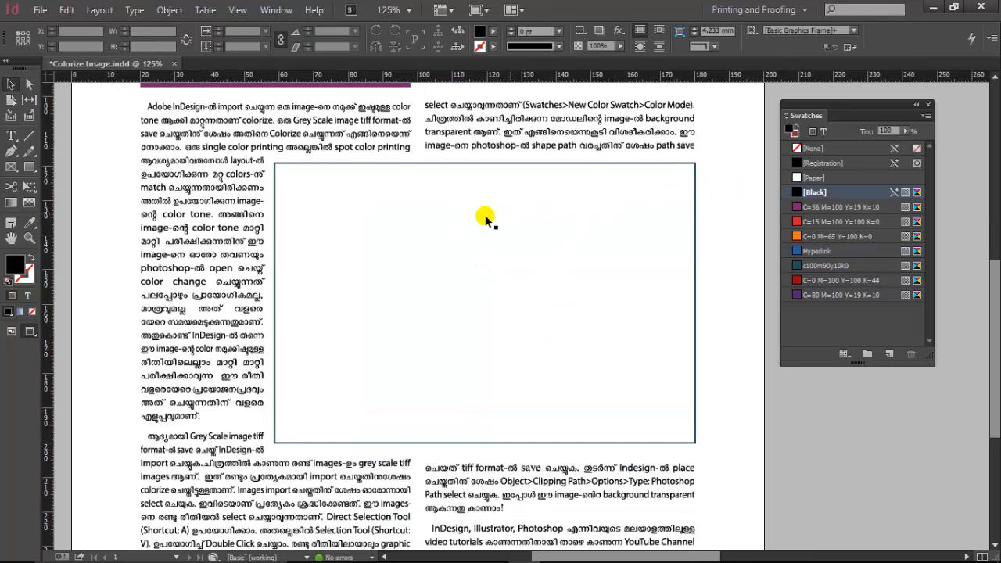
{"action": "left_click", "coordinate": [399, 163]}
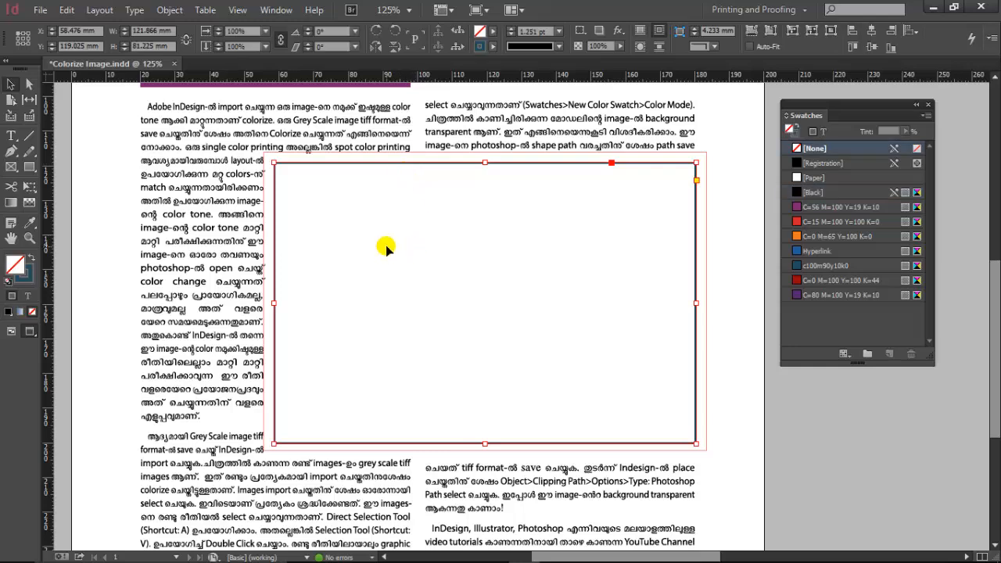
{"action": "key", "text": "ctrl+d"}
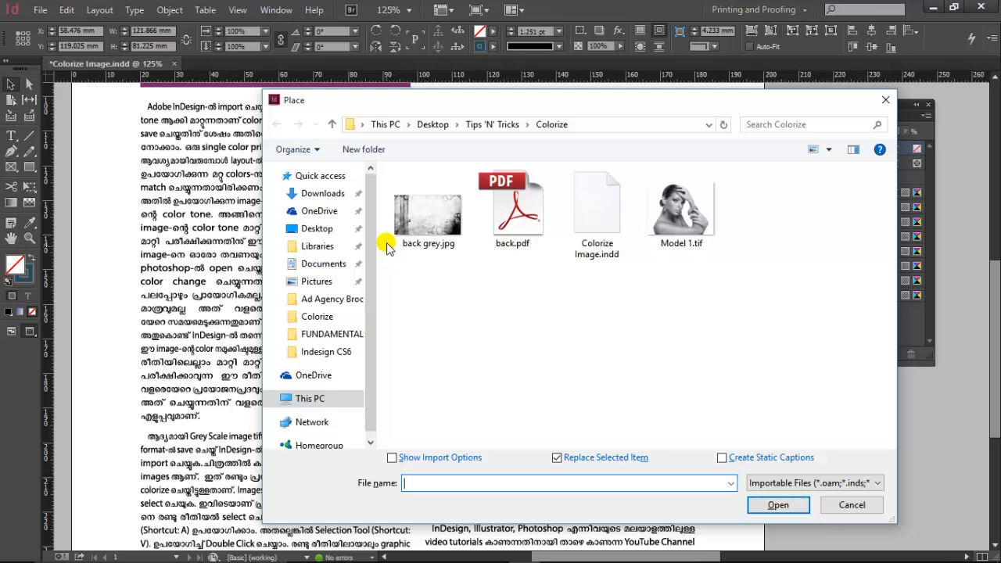
{"action": "left_click", "coordinate": [414, 216]}
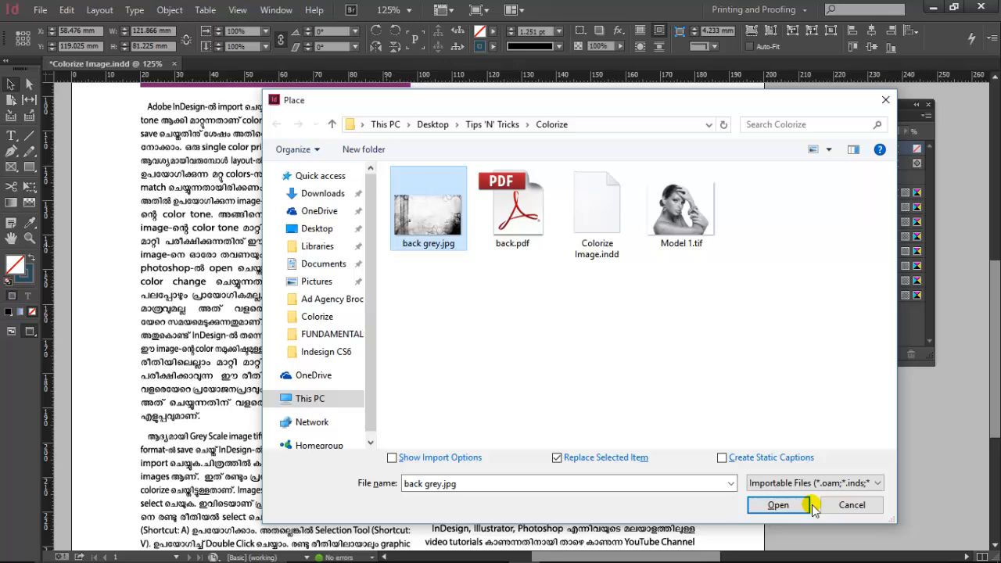
{"action": "left_click", "coordinate": [781, 504]}
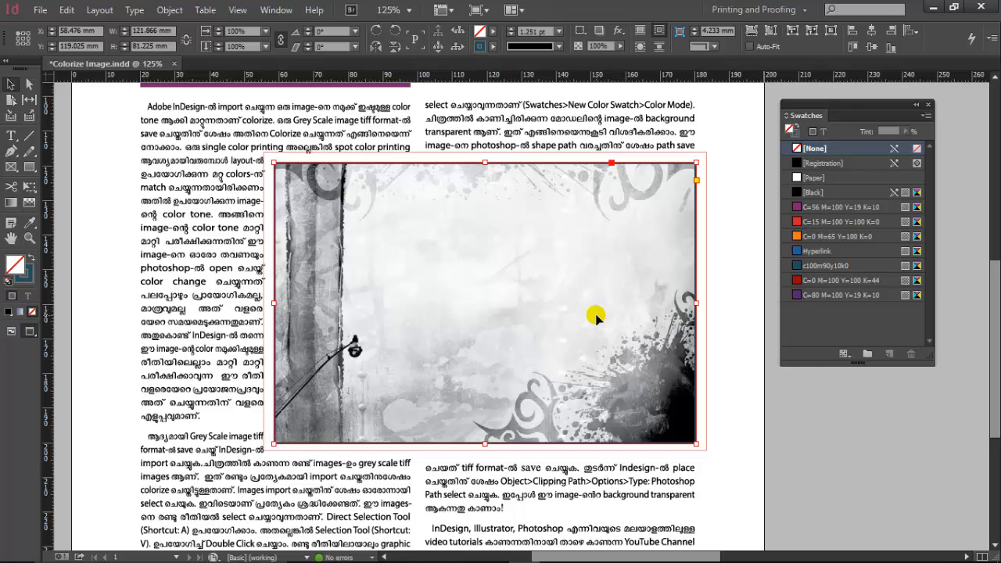
Select the background image's content inside its bordered frame and color it with the Hyperlink swatch
{"action": "left_click", "coordinate": [487, 309]}
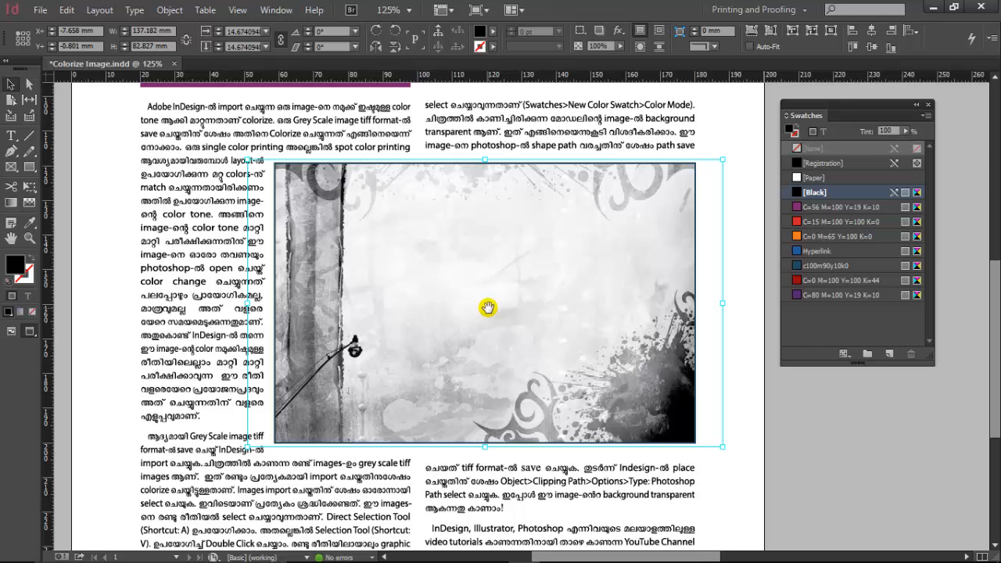
{"action": "key", "text": "ctrl+equal"}
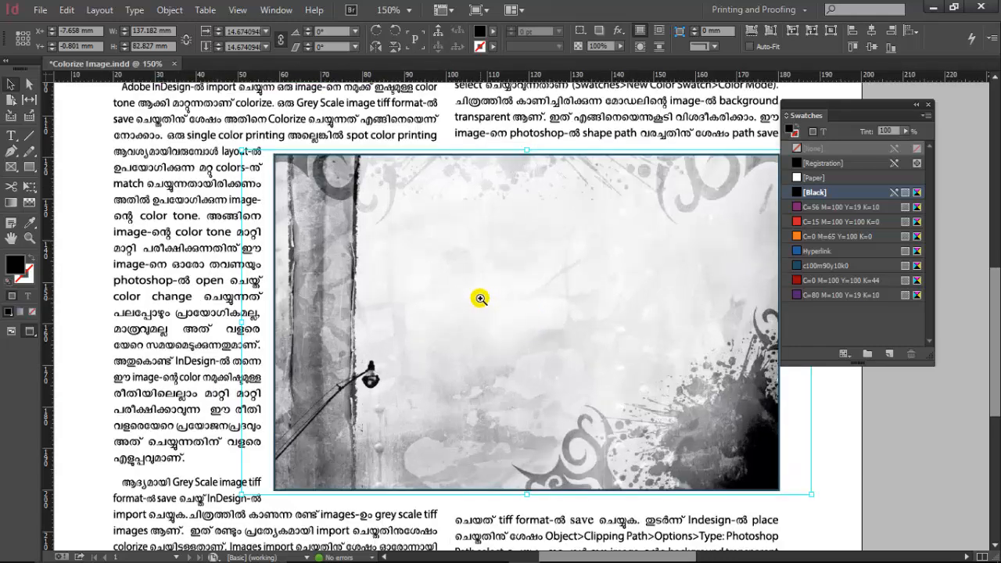
{"action": "key", "text": "ctrl+equal"}
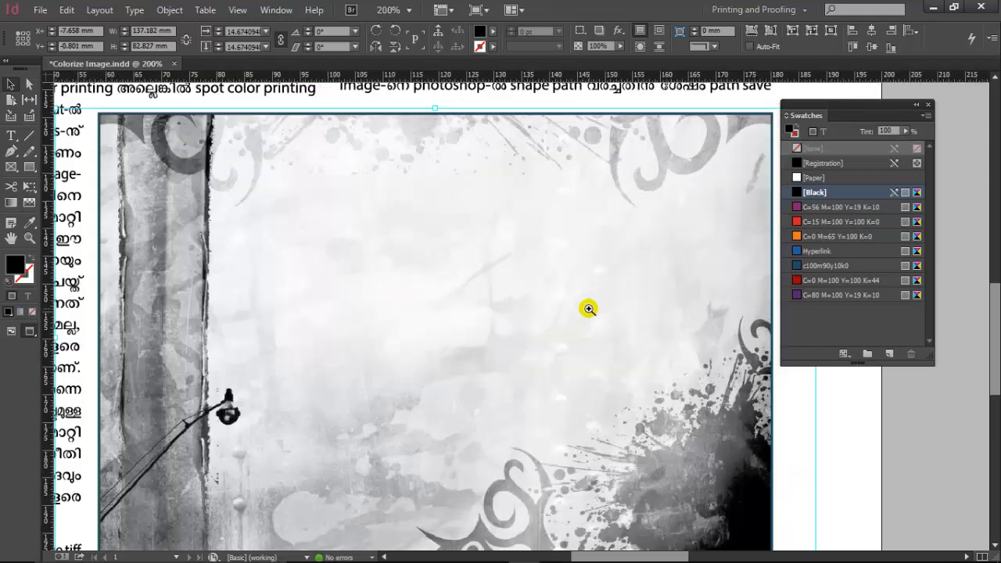
{"action": "key", "text": "ctrl+minus"}
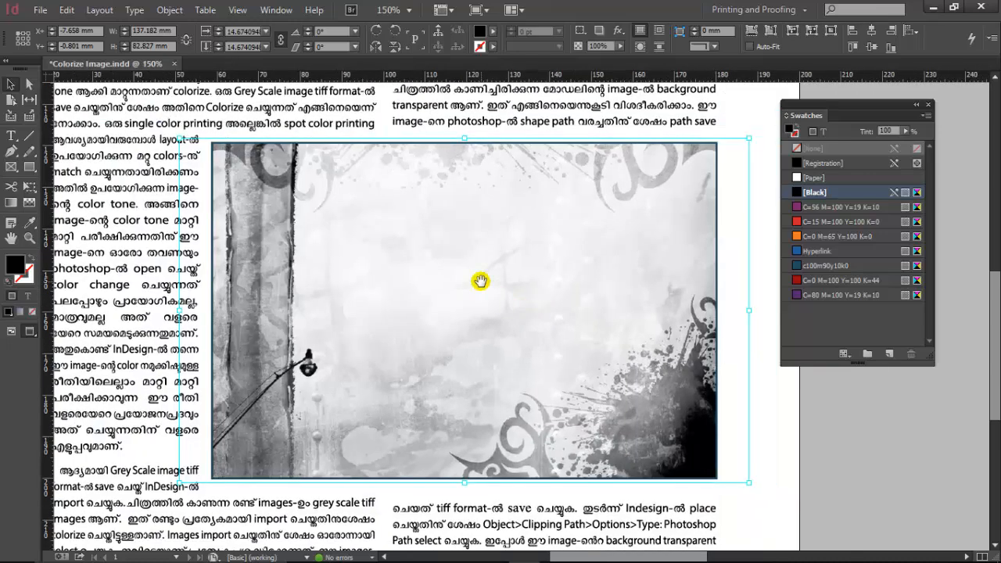
{"action": "left_click", "coordinate": [31, 84]}
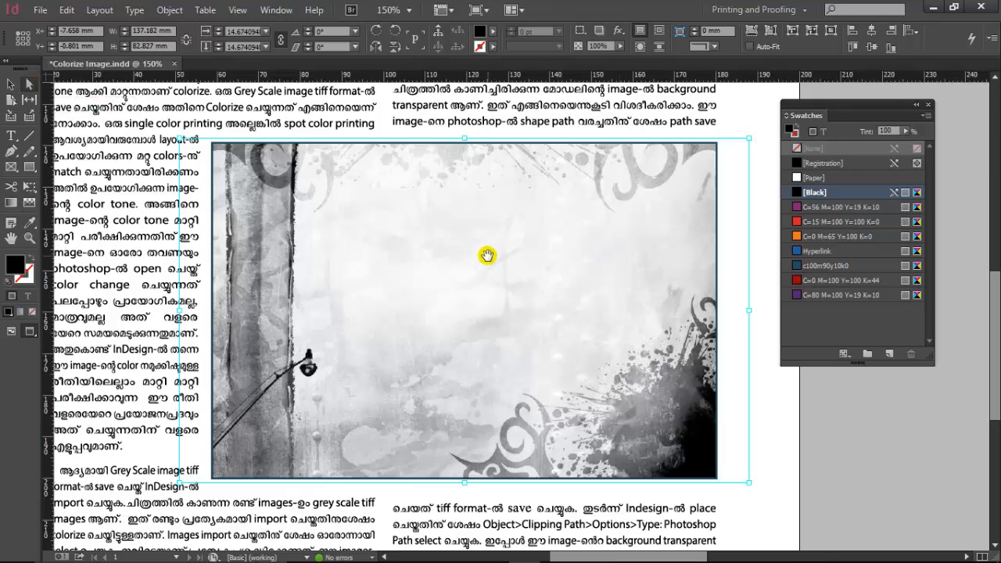
{"action": "left_click", "coordinate": [827, 258]}
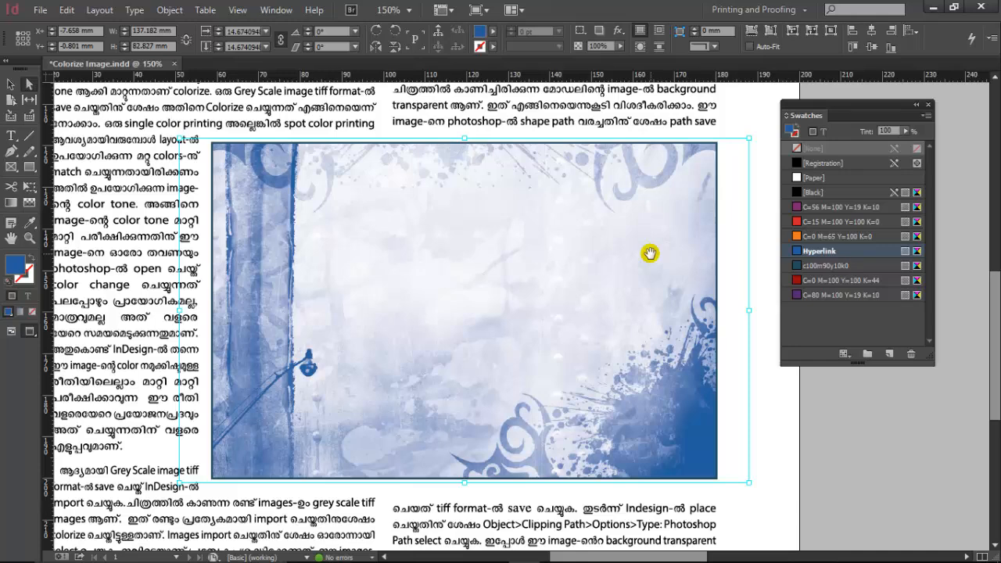
Preview the C=56 M=100 Y=19 K=10, C=15 M=100 Y=100 K=0 and C=0 M=65 Y=100 K=0 swatches on the background image and reapply Hyperlink
{"action": "left_click", "coordinate": [841, 209]}
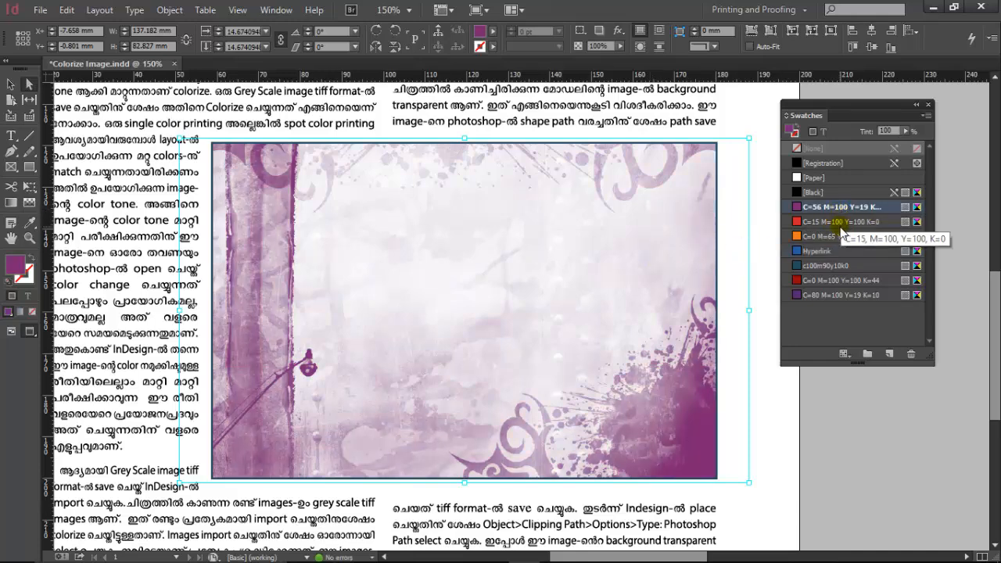
{"action": "left_click", "coordinate": [841, 223]}
{"action": "left_click", "coordinate": [827, 237]}
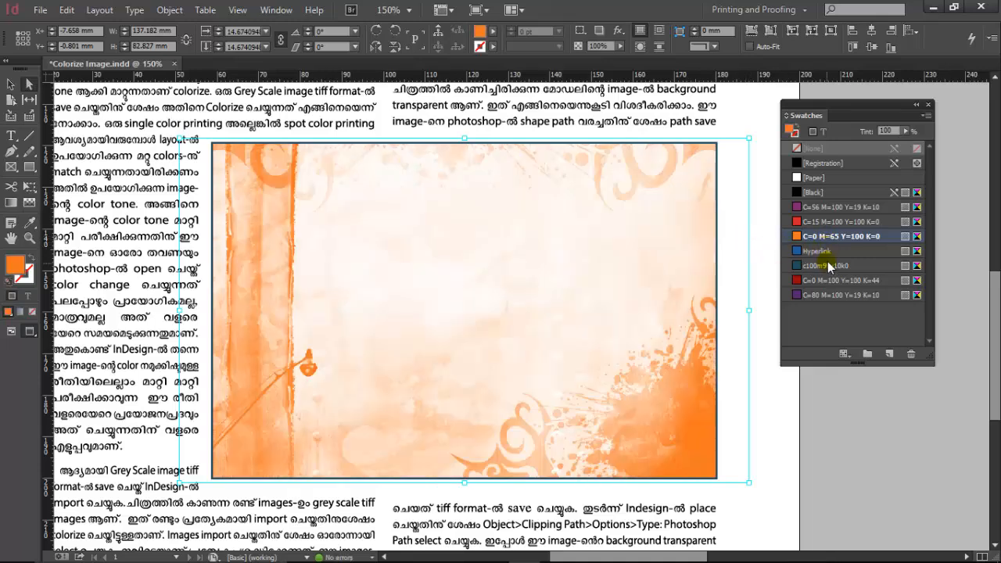
{"action": "left_click", "coordinate": [826, 252]}
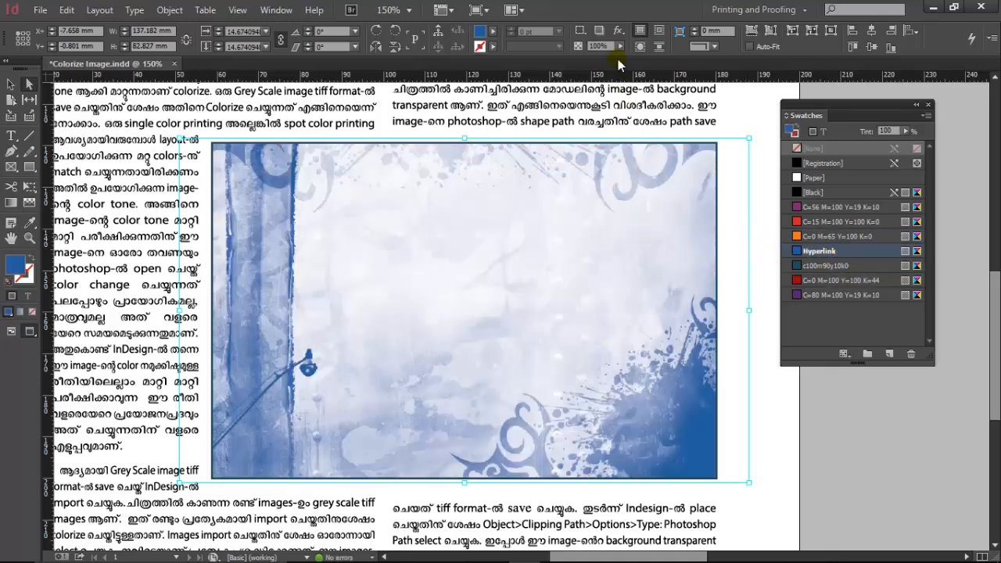
{"action": "left_click", "coordinate": [619, 46]}
{"action": "mouse_move", "coordinate": [621, 59]}
{"action": "left_mouse_down"}
{"action": "mouse_move", "coordinate": [578, 59]}
{"action": "mouse_move", "coordinate": [602, 61]}
{"action": "mouse_move", "coordinate": [583, 69]}
{"action": "mouse_move", "coordinate": [625, 63]}
{"action": "left_mouse_up"}
Place Model 1.tif as a separate image about 72 mm wide over the lower middle of the background image
{"action": "left_click", "coordinate": [10, 84]}
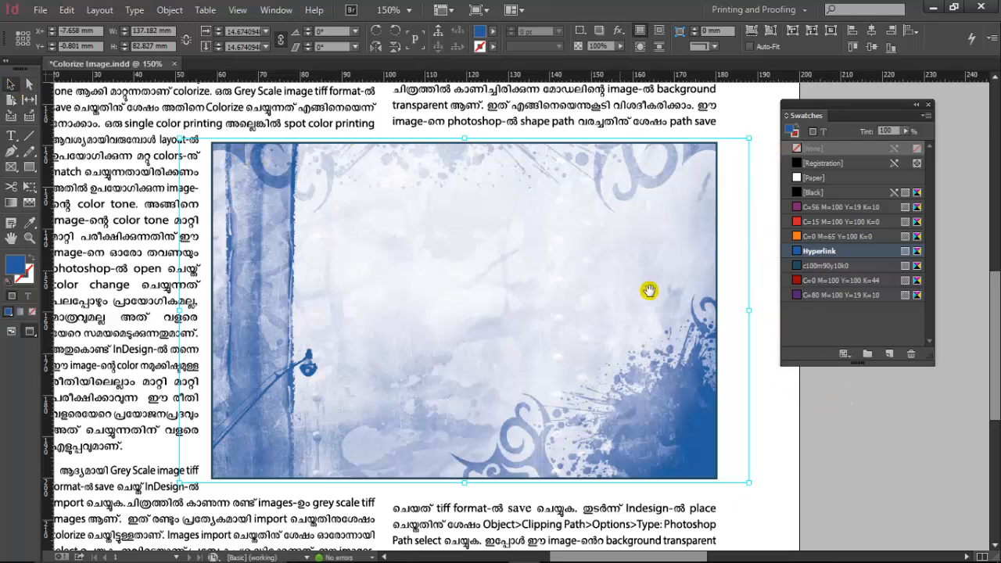
{"action": "left_click", "coordinate": [855, 452]}
{"action": "key", "text": "ctrl+d"}
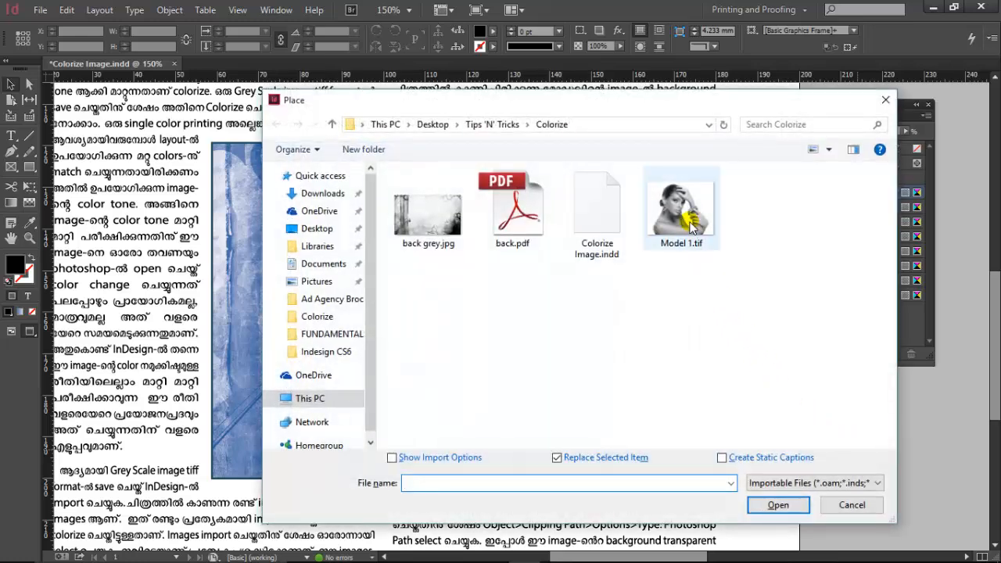
{"action": "double_click", "coordinate": [692, 225]}
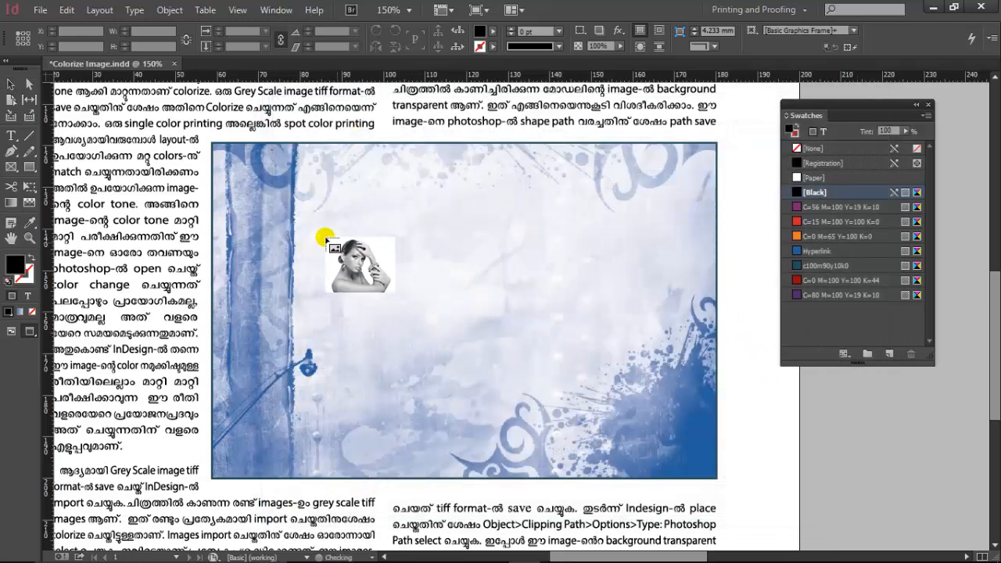
{"action": "left_click_drag", "start_coordinate": [326, 239], "coordinate": [532, 474]}
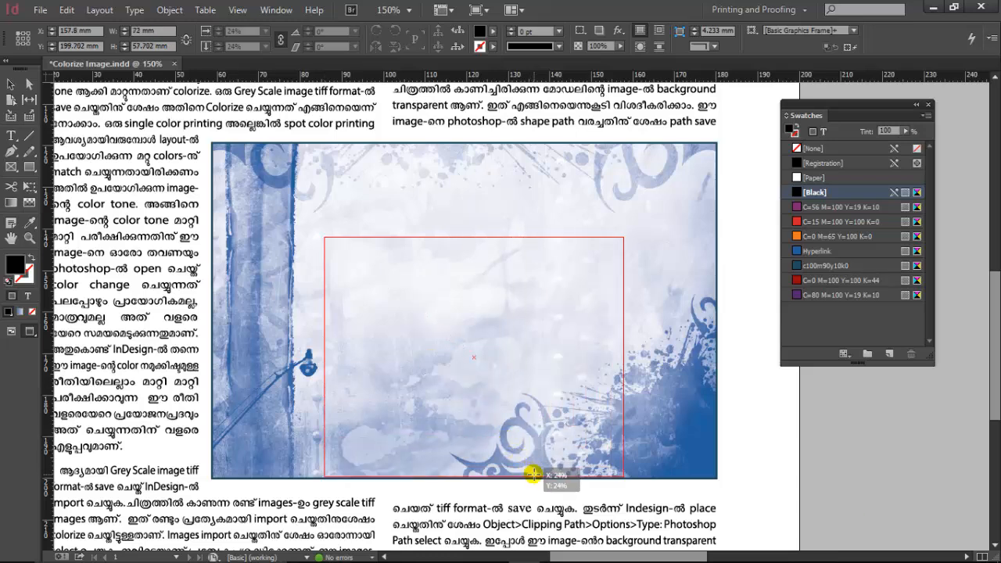
{"action": "left_click_drag", "start_coordinate": [533, 473], "coordinate": [532, 474]}
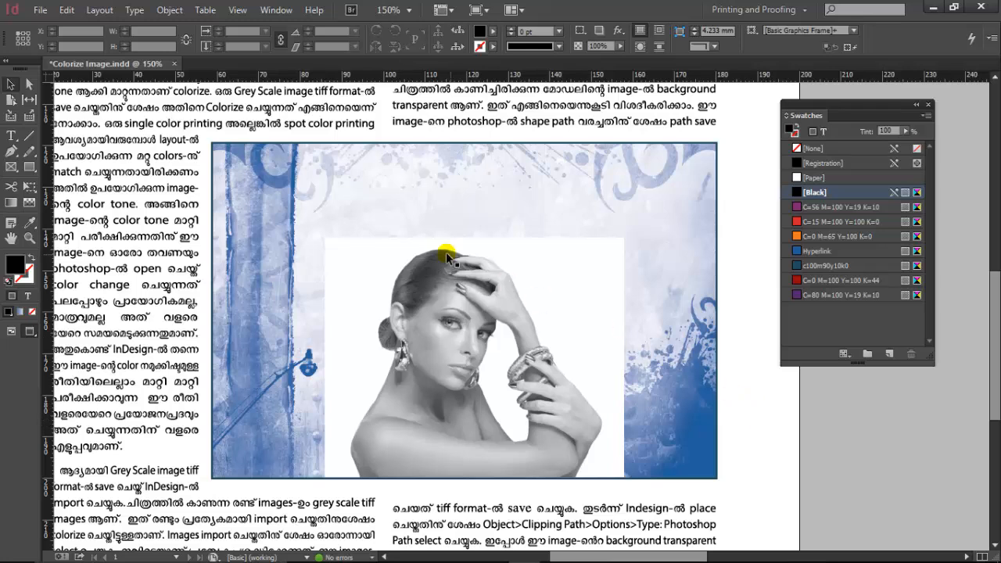
Clip the model image with its Photoshop path Path 1 and color it with the C=80 M=100 Y=19 K=10 swatch
{"action": "left_click", "coordinate": [450, 319]}
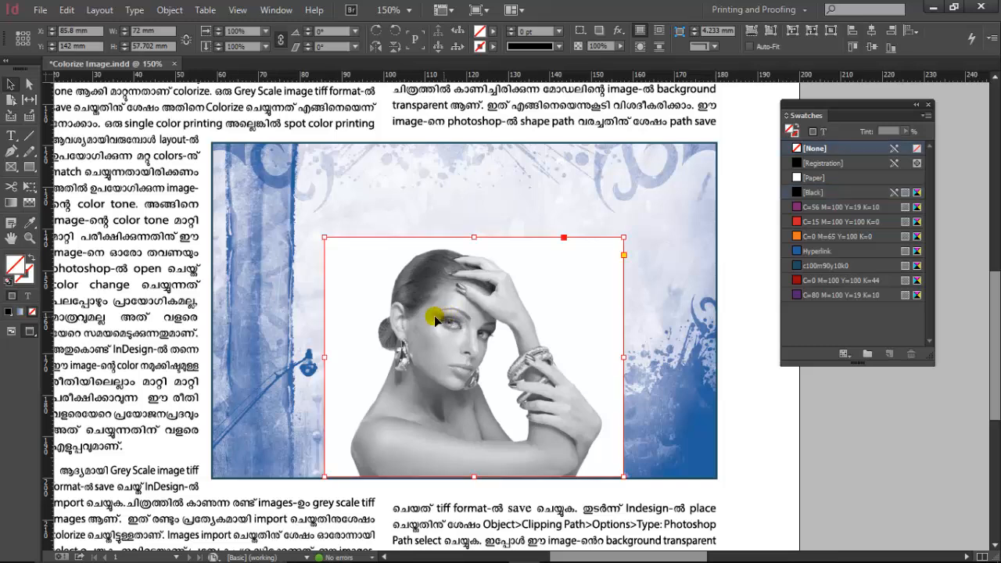
{"action": "left_click", "coordinate": [177, 9]}
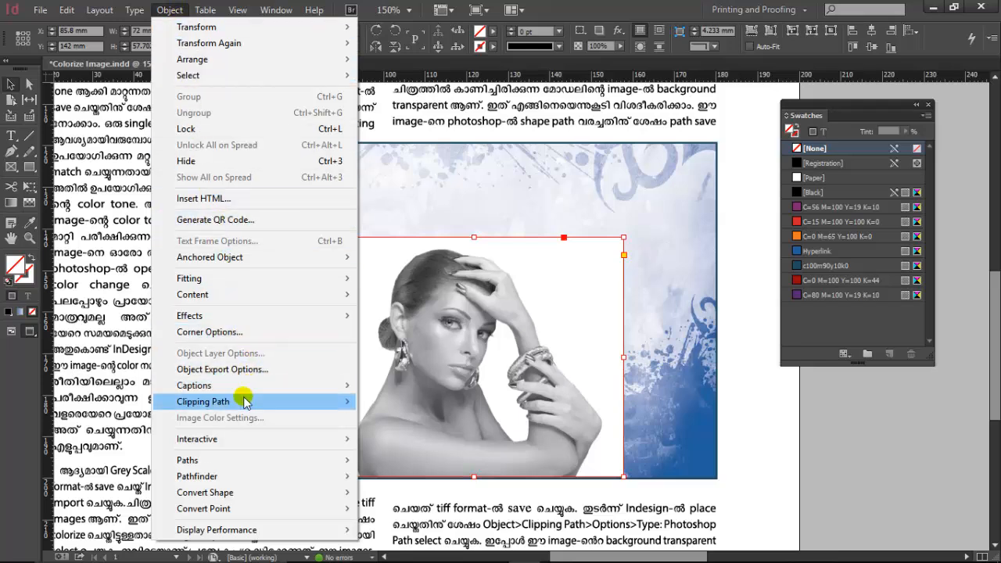
{"action": "mouse_move", "coordinate": [244, 401]}
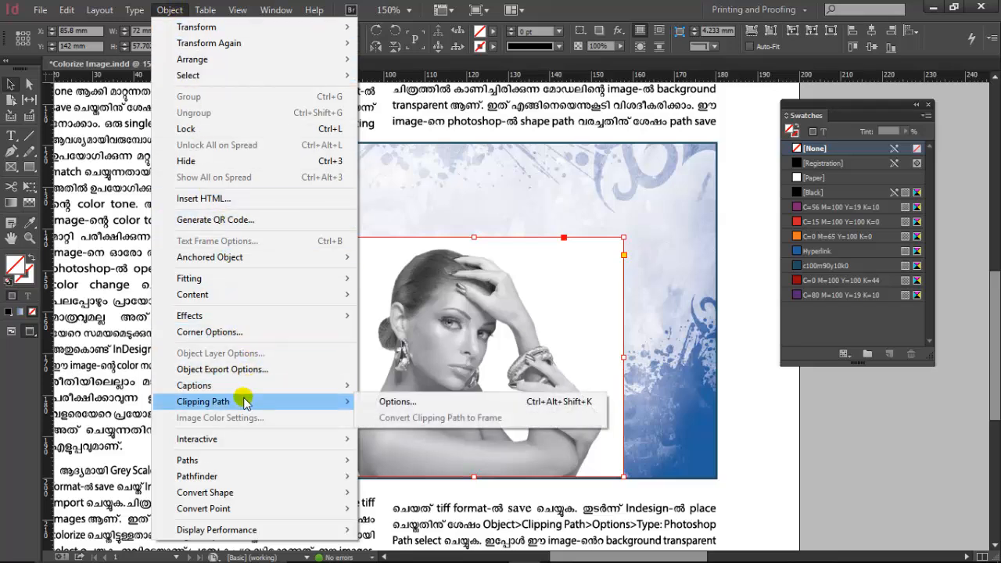
{"action": "left_click", "coordinate": [397, 403]}
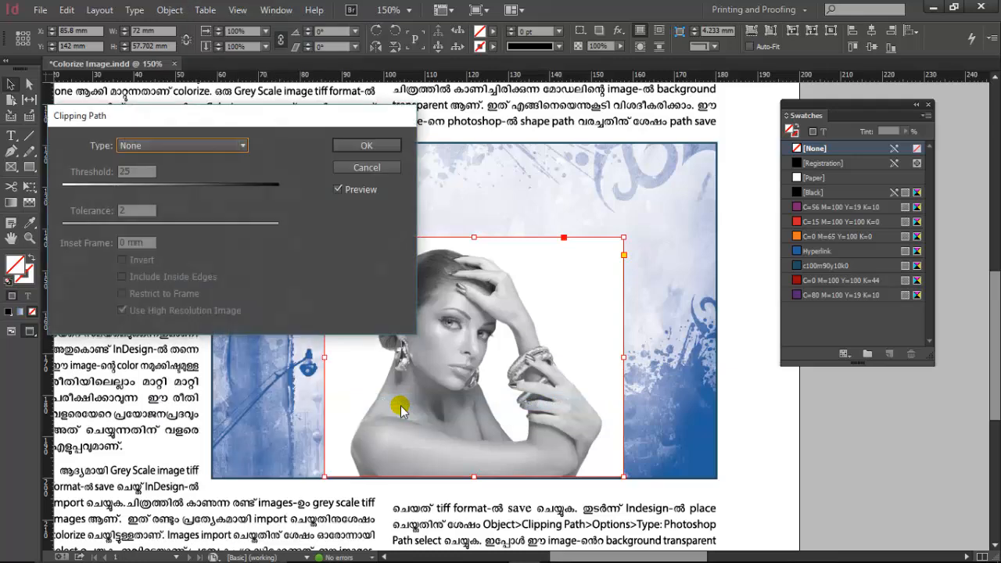
{"action": "left_click", "coordinate": [185, 152]}
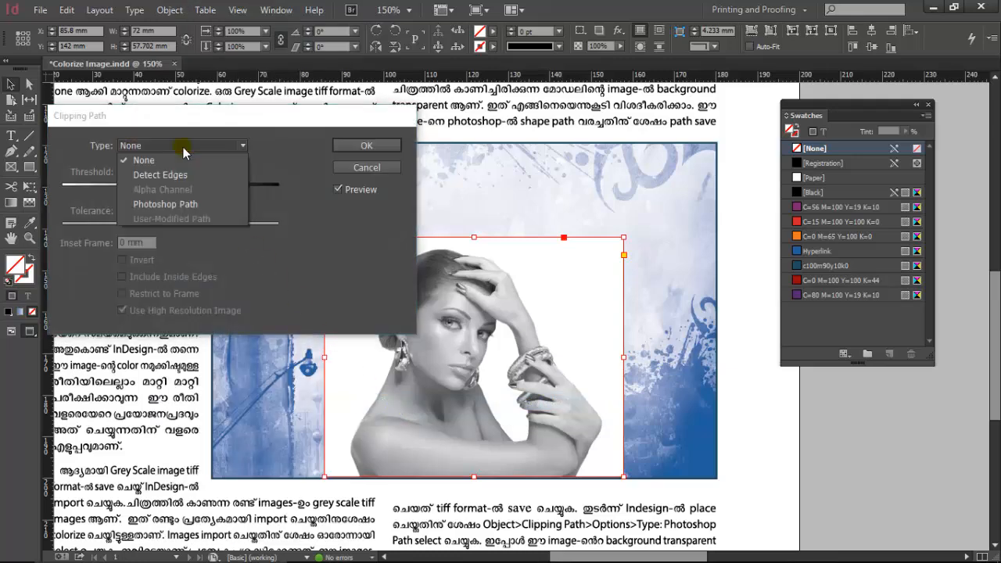
{"action": "left_click", "coordinate": [178, 205]}
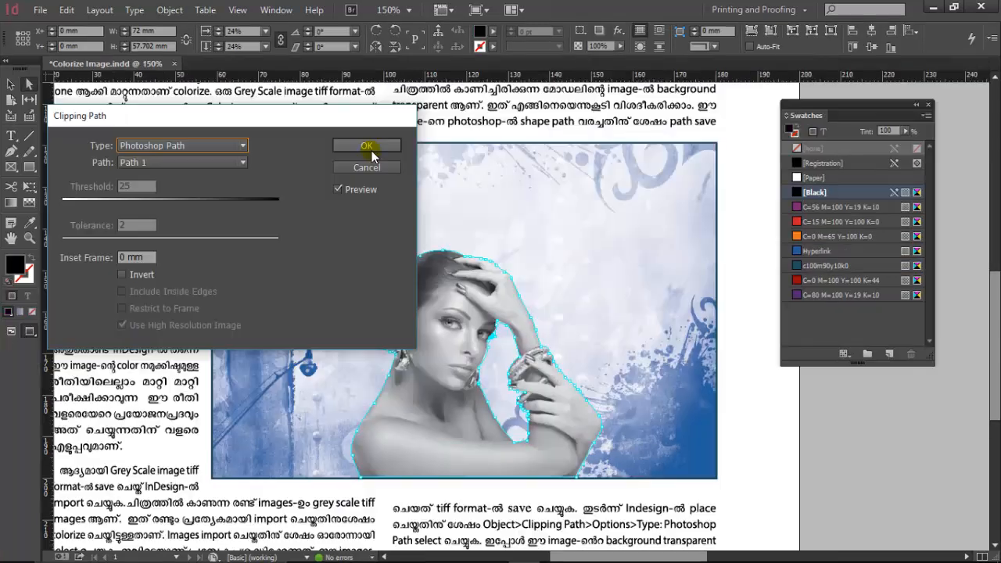
{"action": "left_click", "coordinate": [368, 143]}
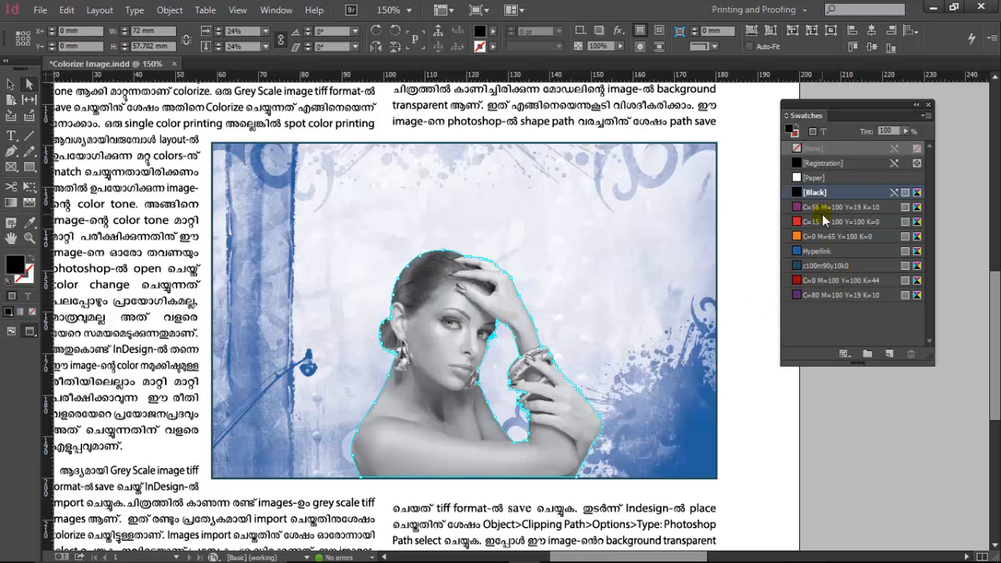
{"action": "left_click", "coordinate": [832, 294]}
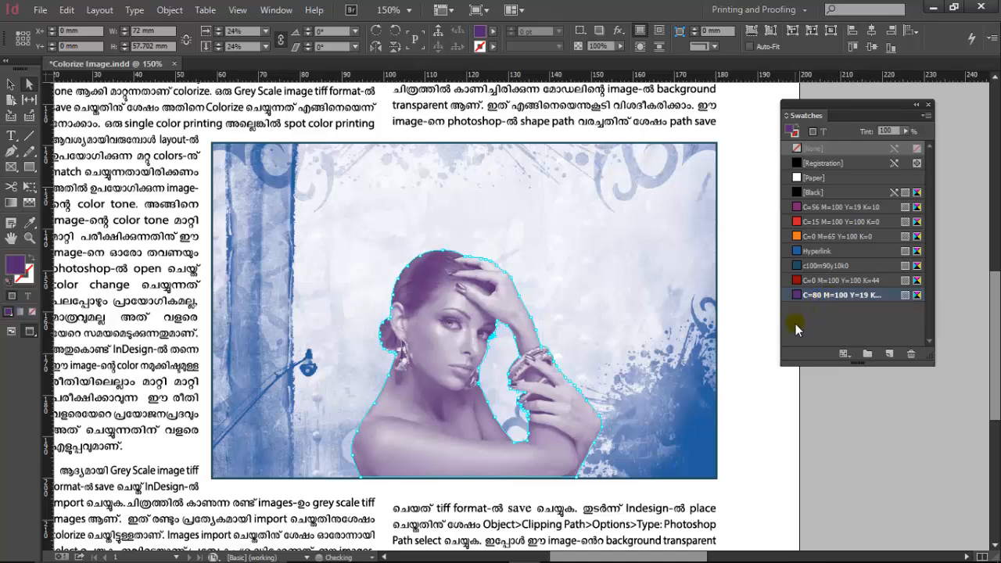
Start a new color swatch for the selected model image and set its color type to Spot
{"action": "left_click", "coordinate": [926, 116]}
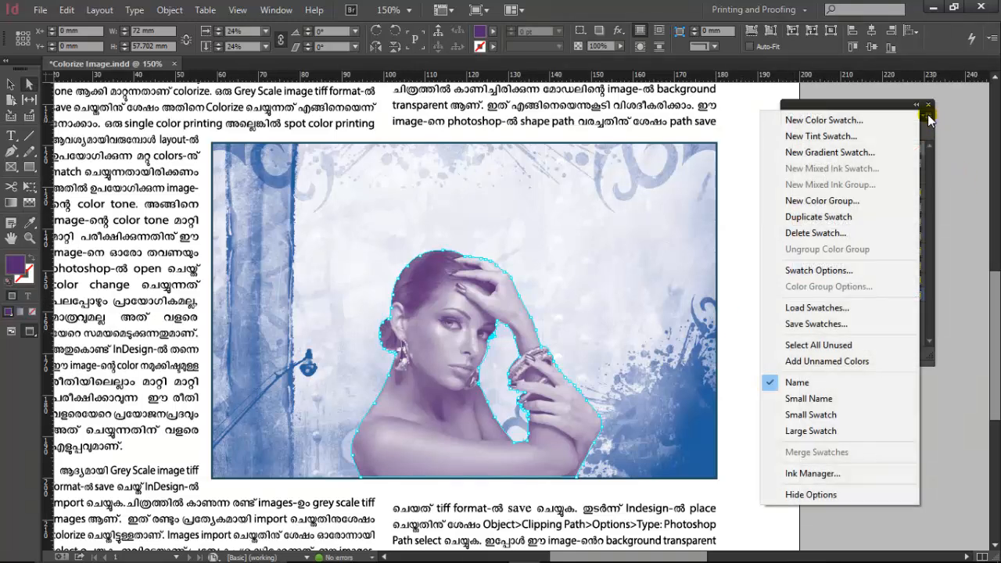
{"action": "left_click", "coordinate": [857, 121]}
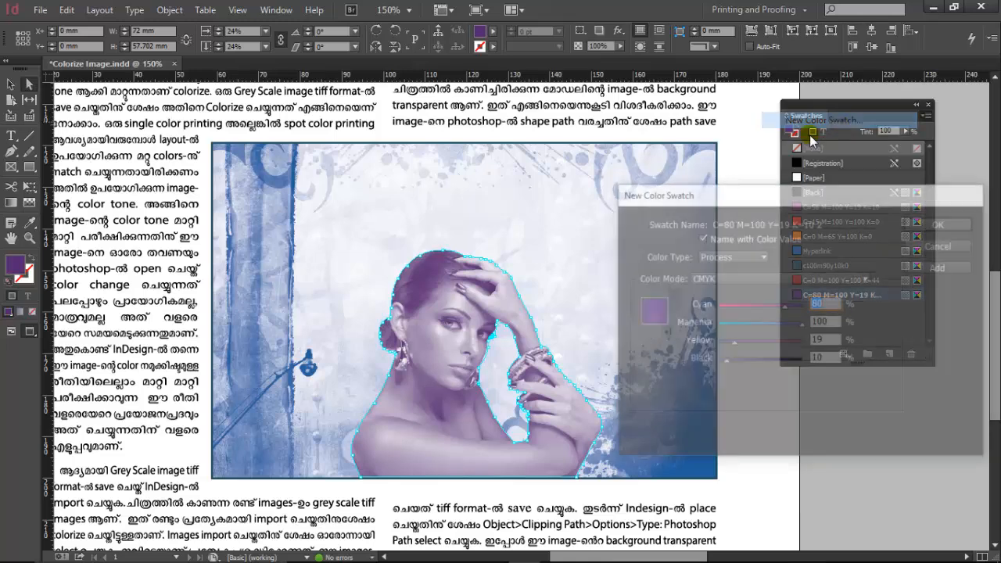
{"action": "left_click_drag", "start_coordinate": [829, 200], "coordinate": [727, 181]}
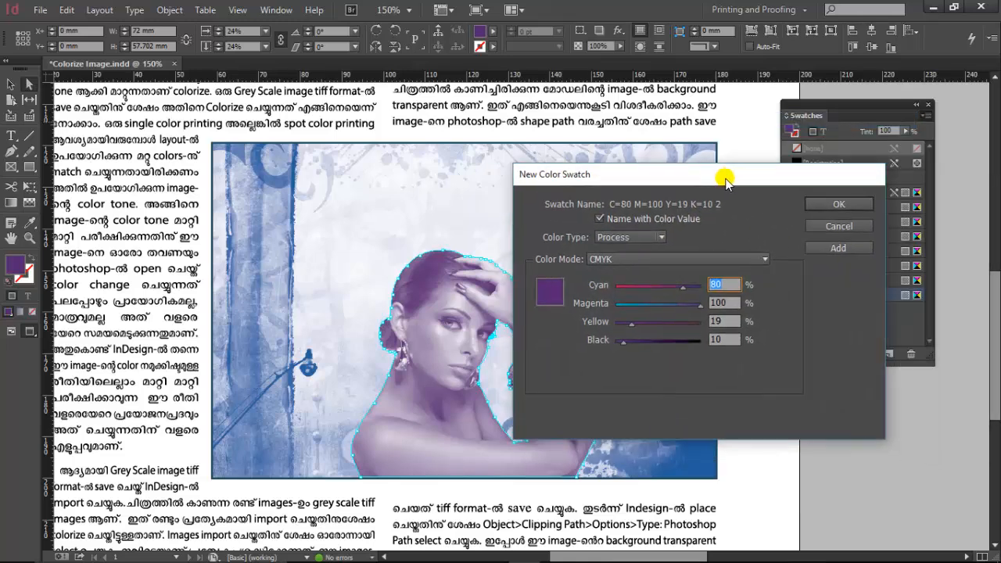
{"action": "left_click", "coordinate": [660, 238]}
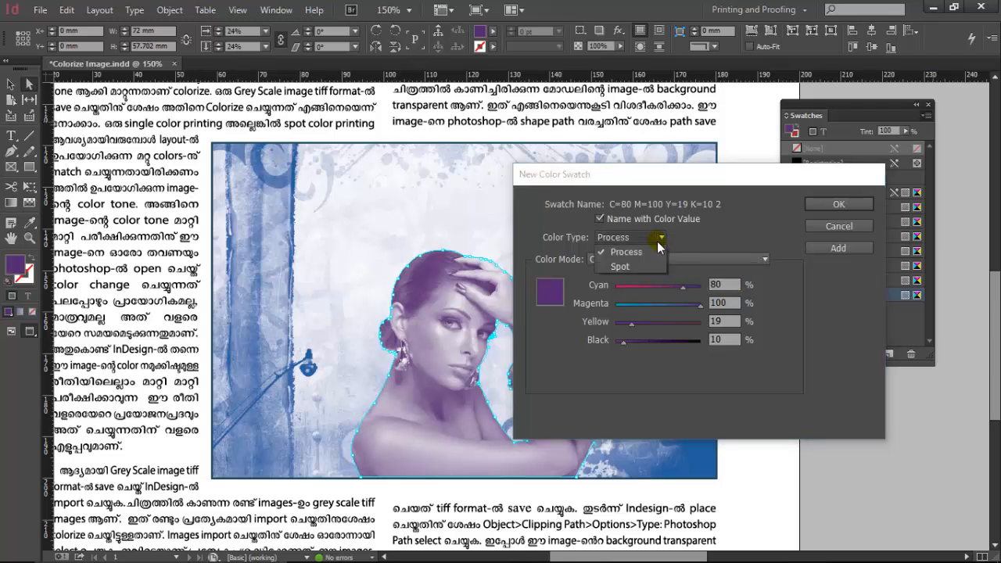
{"action": "left_click", "coordinate": [626, 270]}
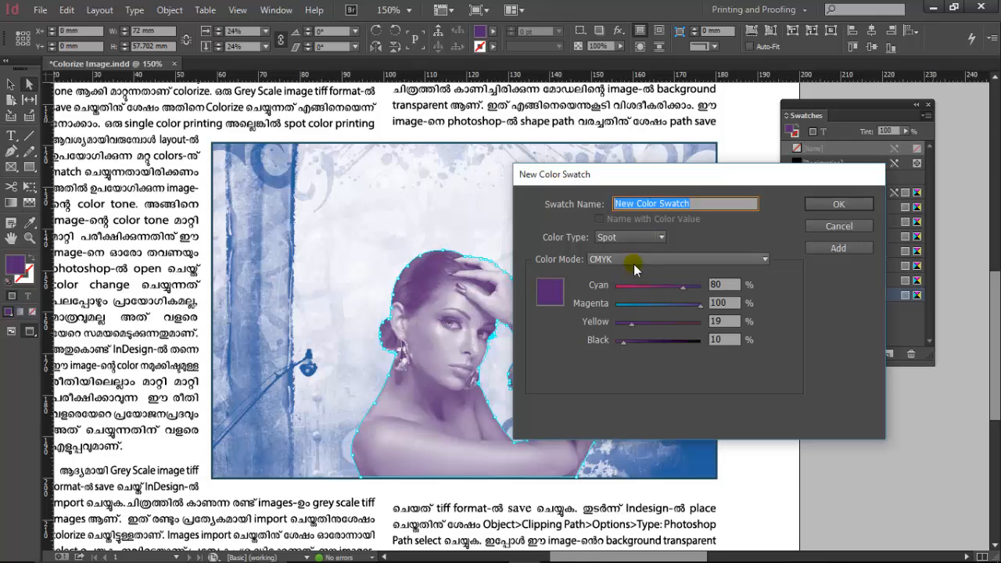
Choose PANTONE 2425 C from the PANTONE+ Solid Coated library, add it as the model image's color, and deselect the image
{"action": "left_click", "coordinate": [635, 263]}
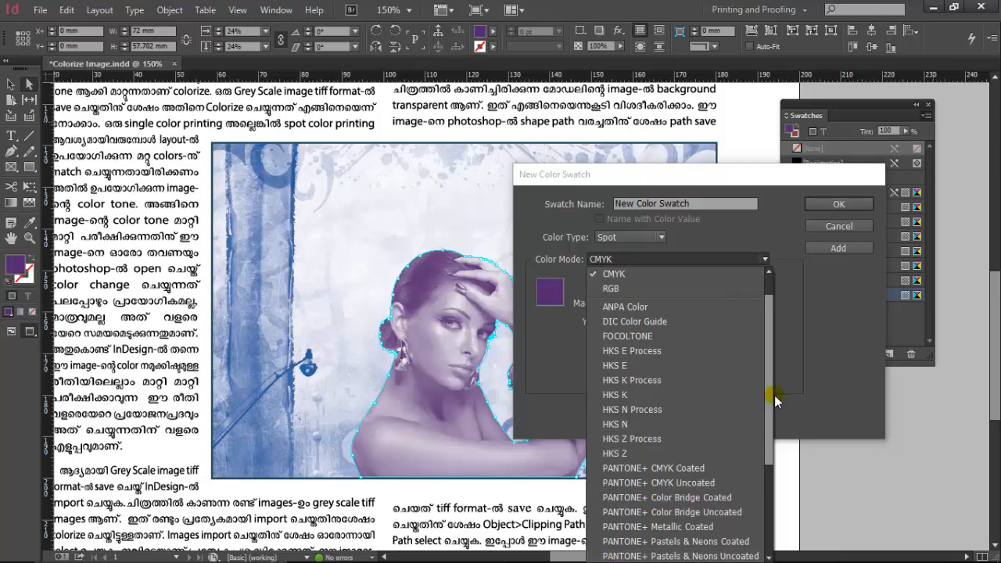
{"action": "left_click_drag", "start_coordinate": [774, 401], "coordinate": [748, 526]}
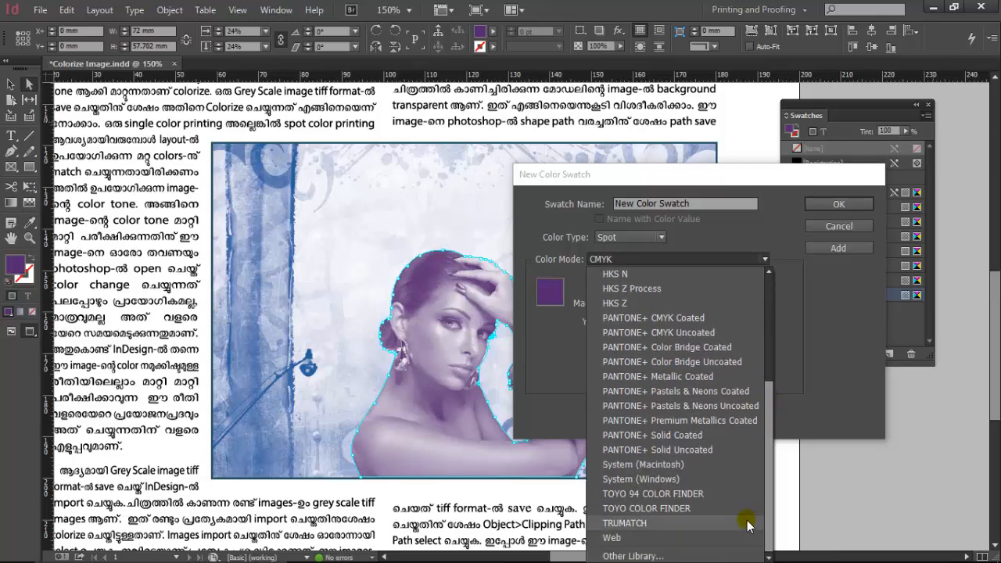
{"action": "left_click", "coordinate": [676, 437]}
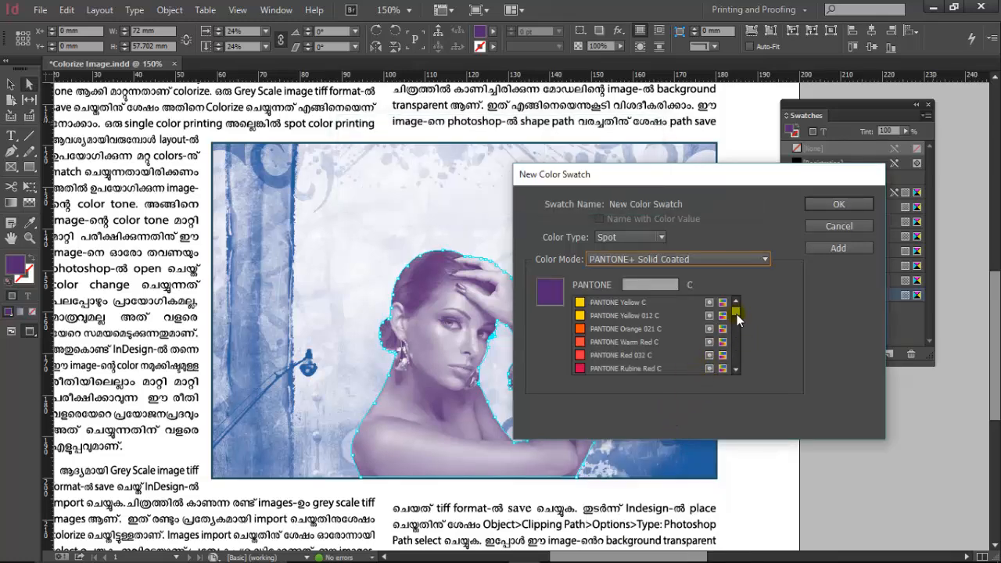
{"action": "mouse_move", "coordinate": [737, 319]}
{"action": "left_mouse_down"}
{"action": "mouse_move", "coordinate": [740, 311]}
{"action": "mouse_move", "coordinate": [739, 328]}
{"action": "left_mouse_up"}
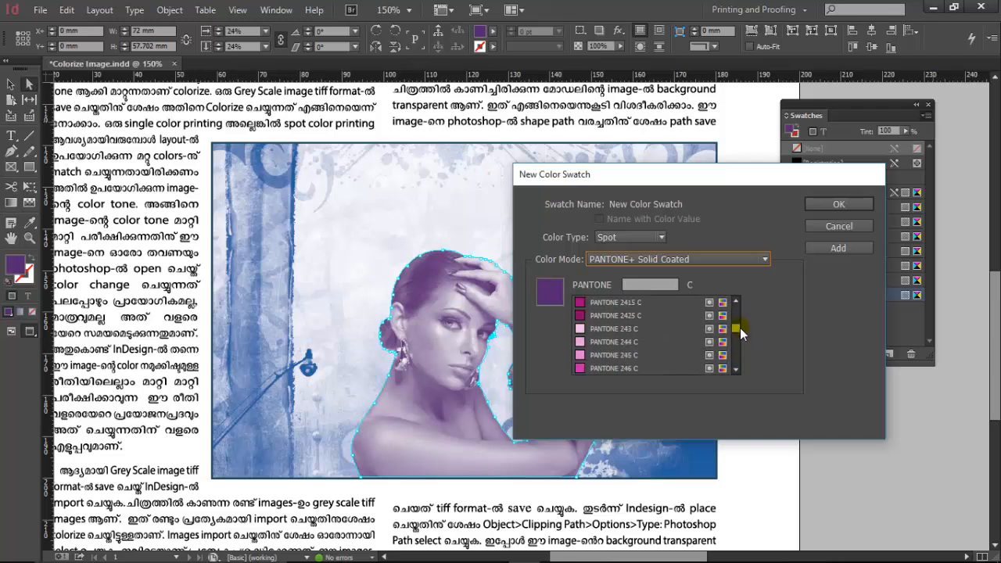
{"action": "left_click", "coordinate": [631, 319]}
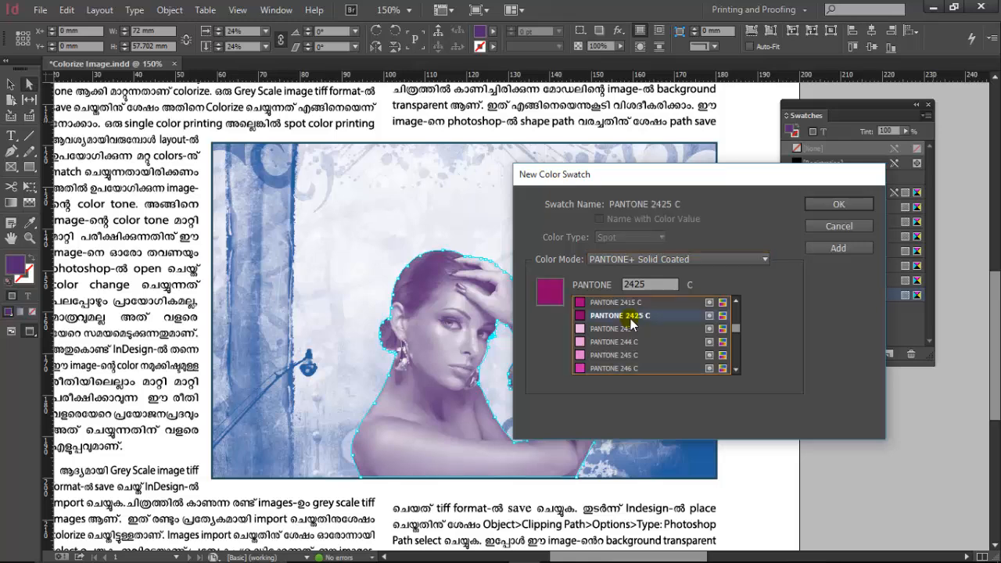
{"action": "left_click", "coordinate": [838, 205]}
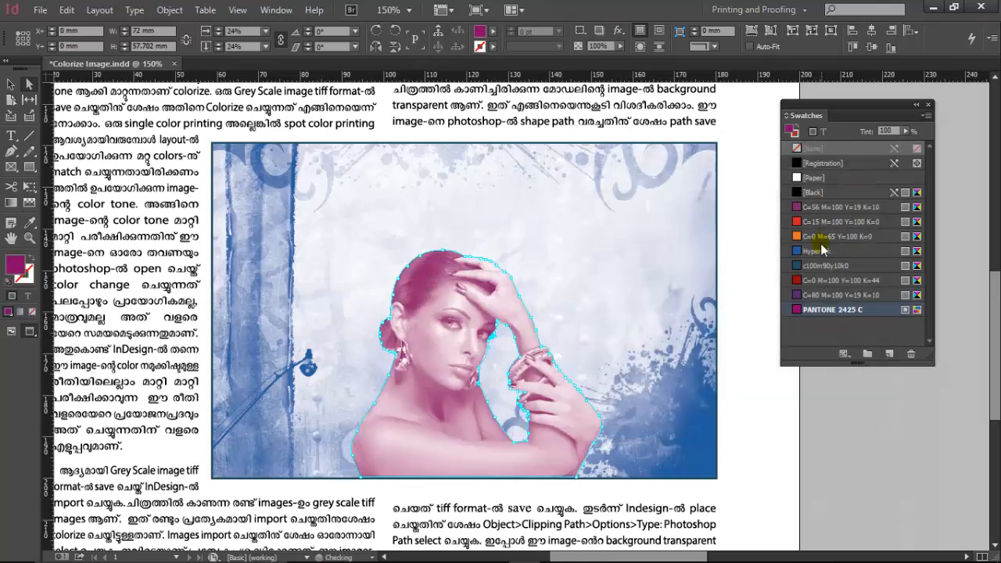
{"action": "left_click", "coordinate": [852, 422]}
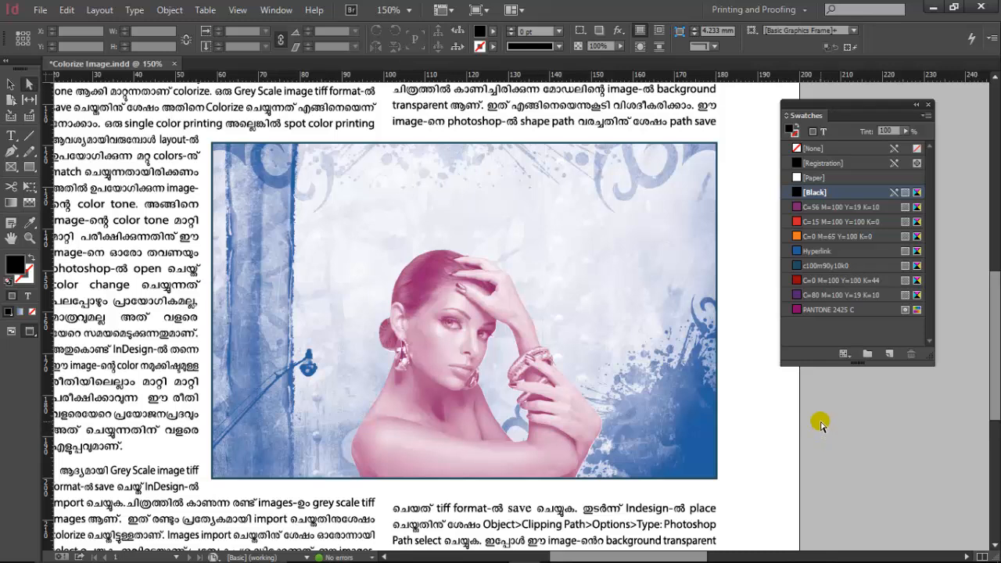